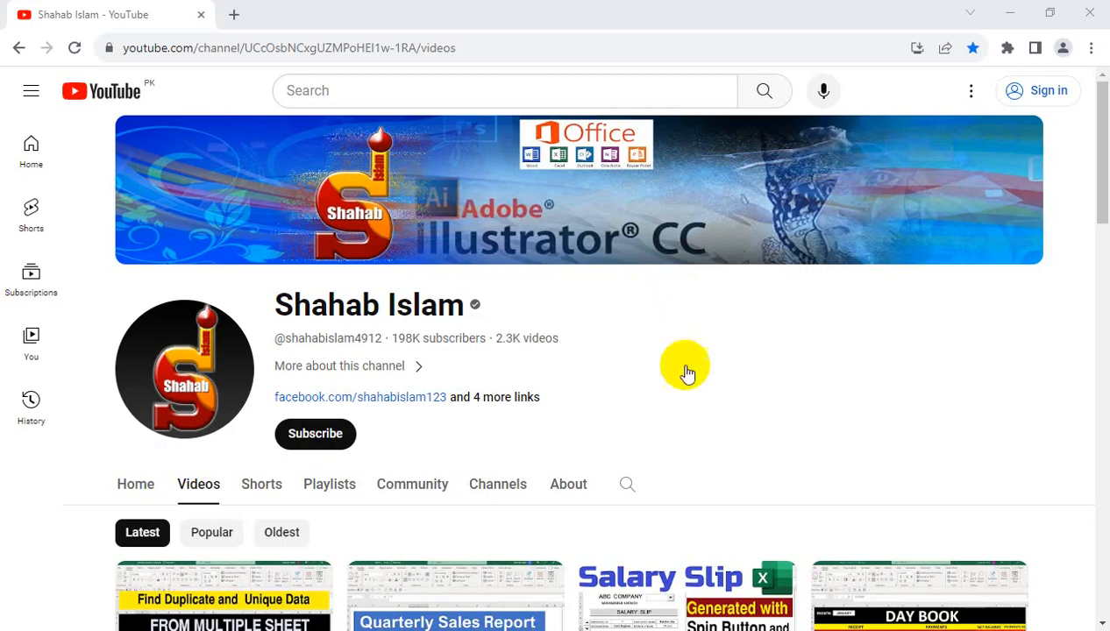
Switch to the Excel workbook and enter =F4-TODAY() in cell G4 under DAYS REMAINING.
left_click(640, 630)
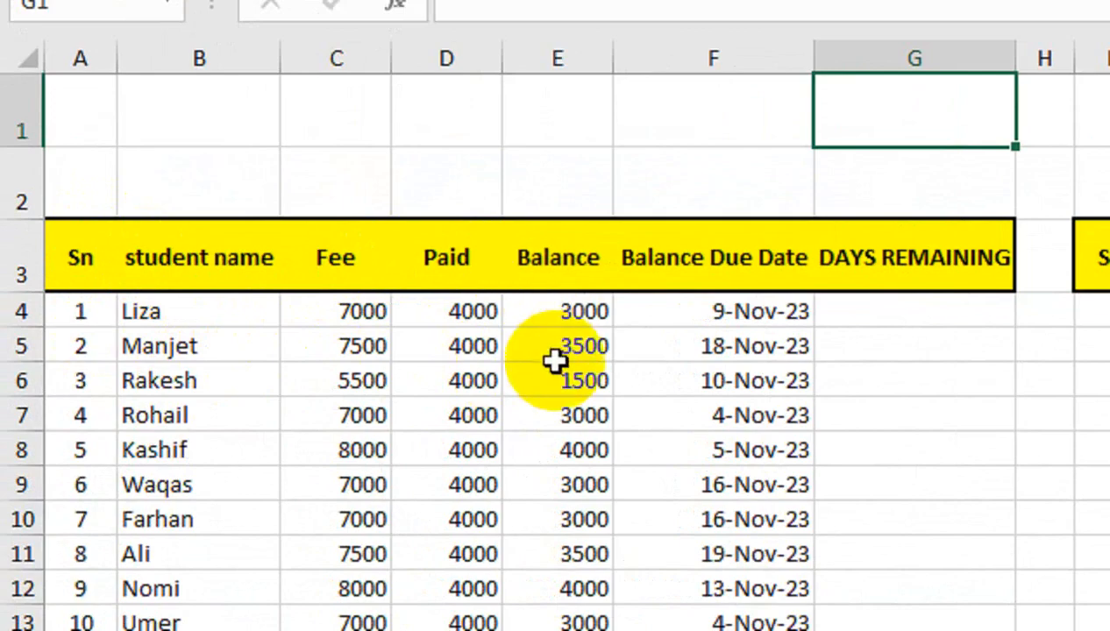
left_click(896, 315)
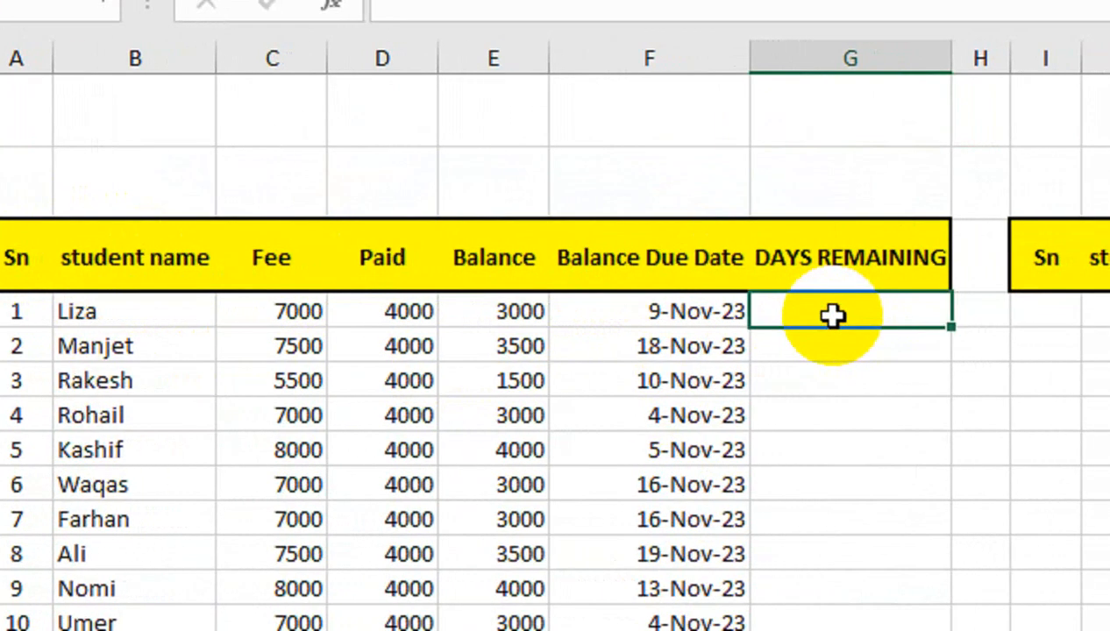
type("=")
key("Left")
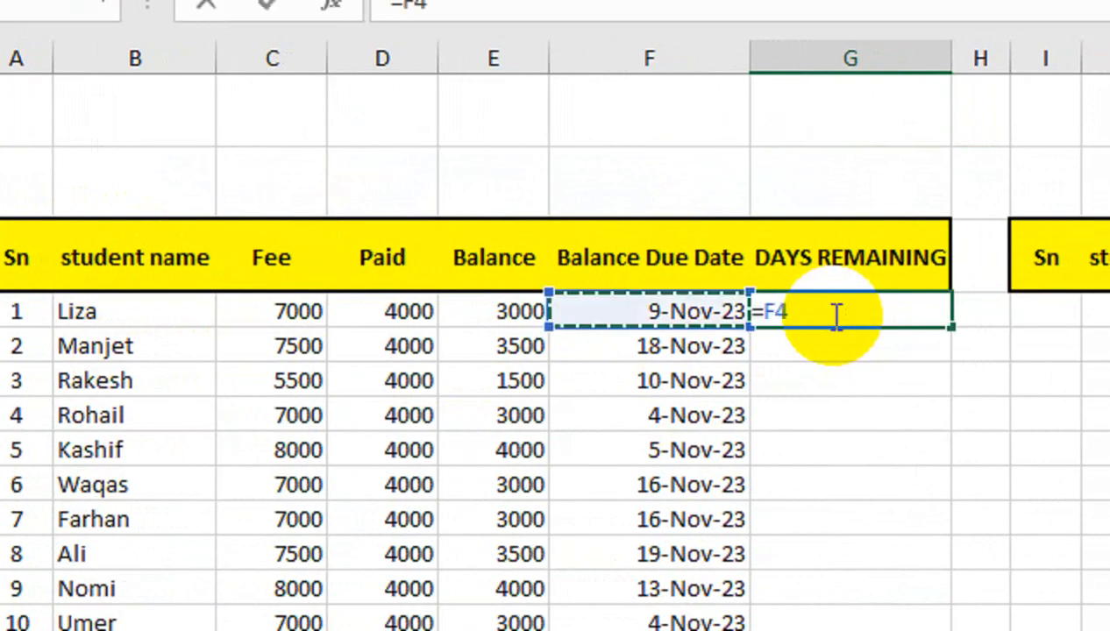
type("-TO")
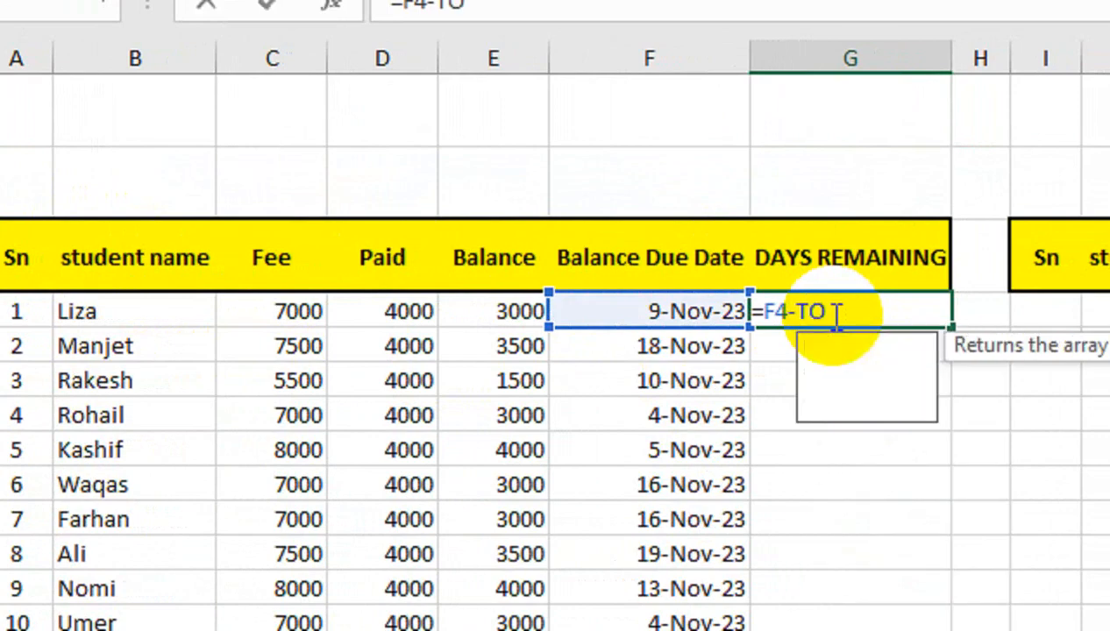
type("DAY(")
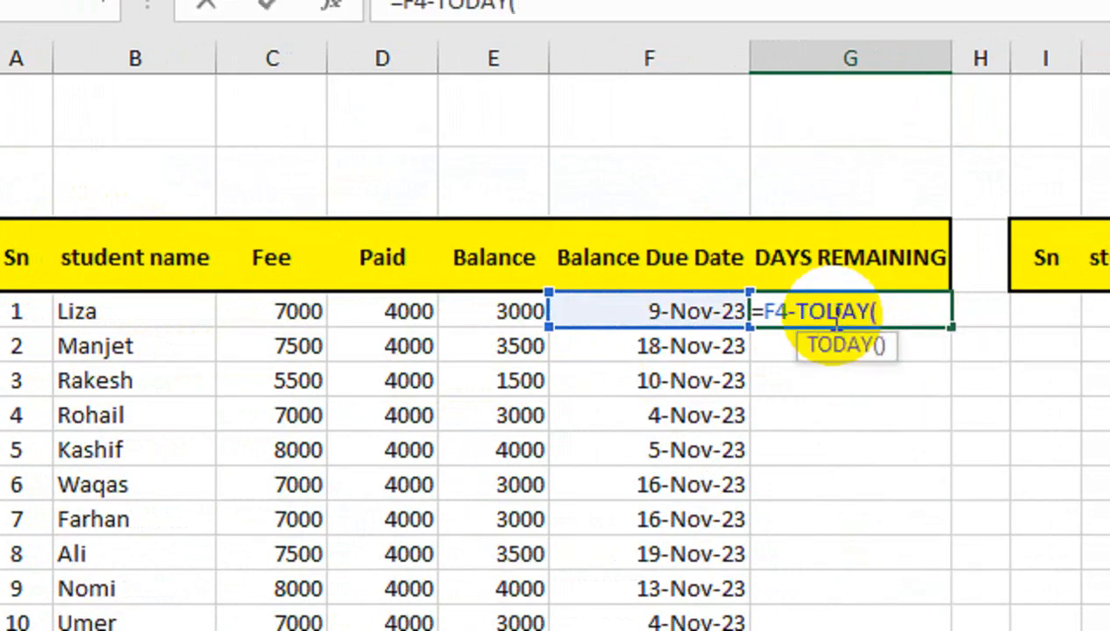
key("Return")
Format G4 as a plain number instead of a date and copy its formula down the DAYS REMAINING column.
left_click(833, 316)
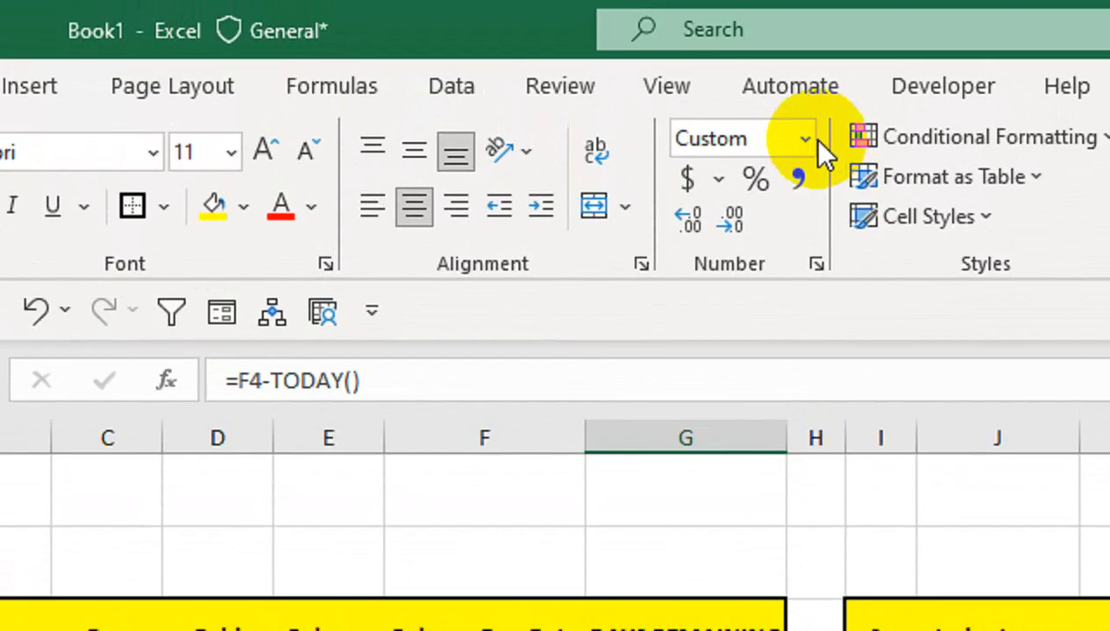
left_click(805, 140)
left_click(790, 188)
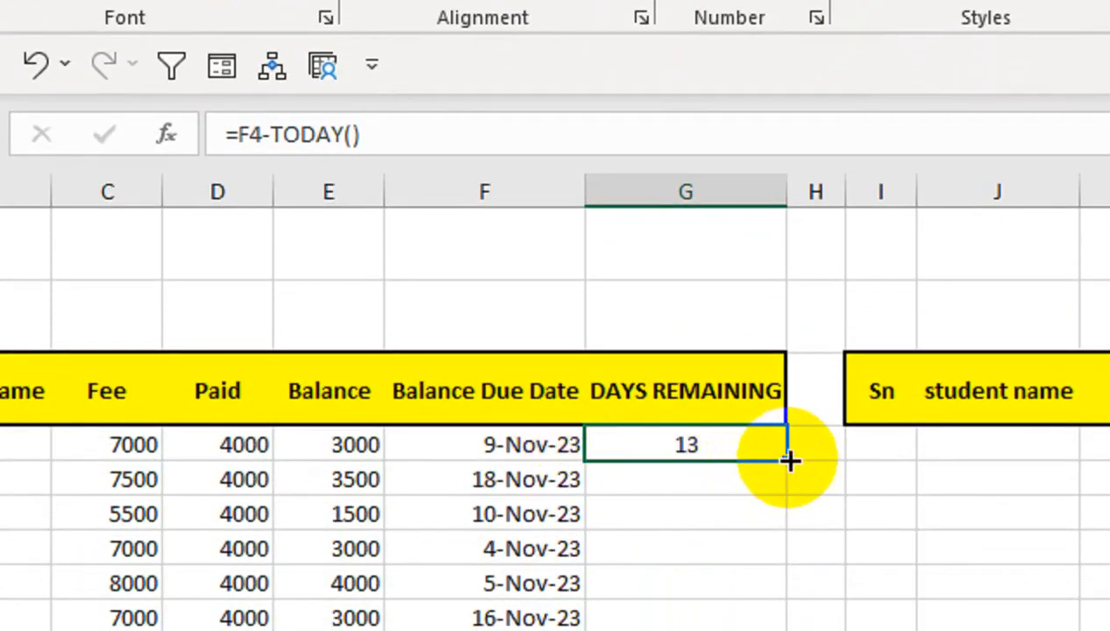
double_click(787, 461)
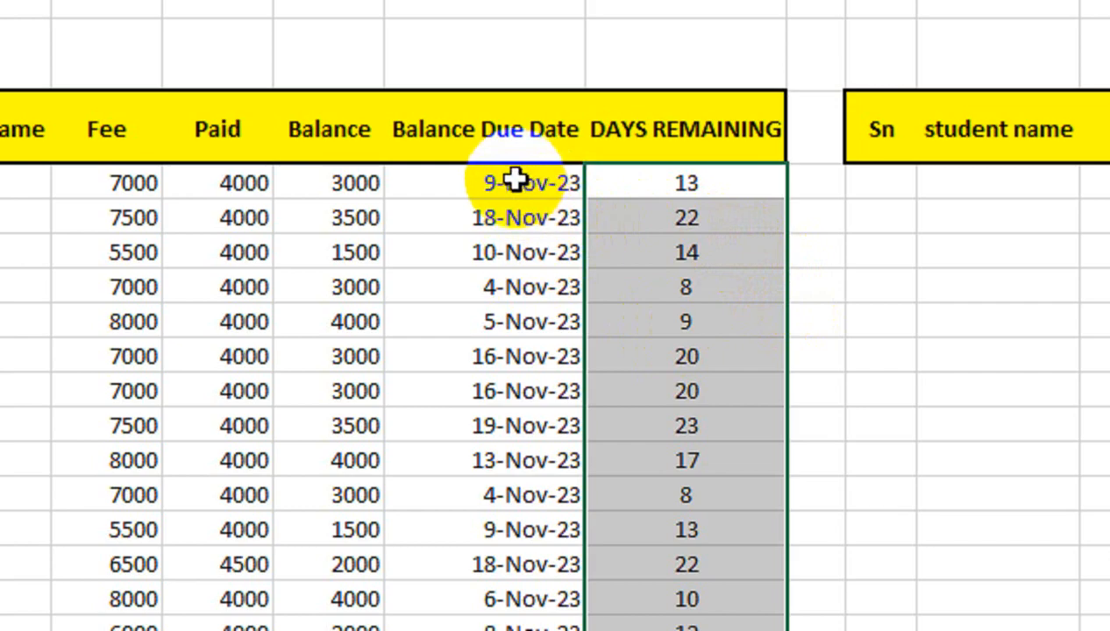
Enter =TODAY() in cell F2 to check the current date and clear the cell again.
left_click(488, 33)
type("=T")
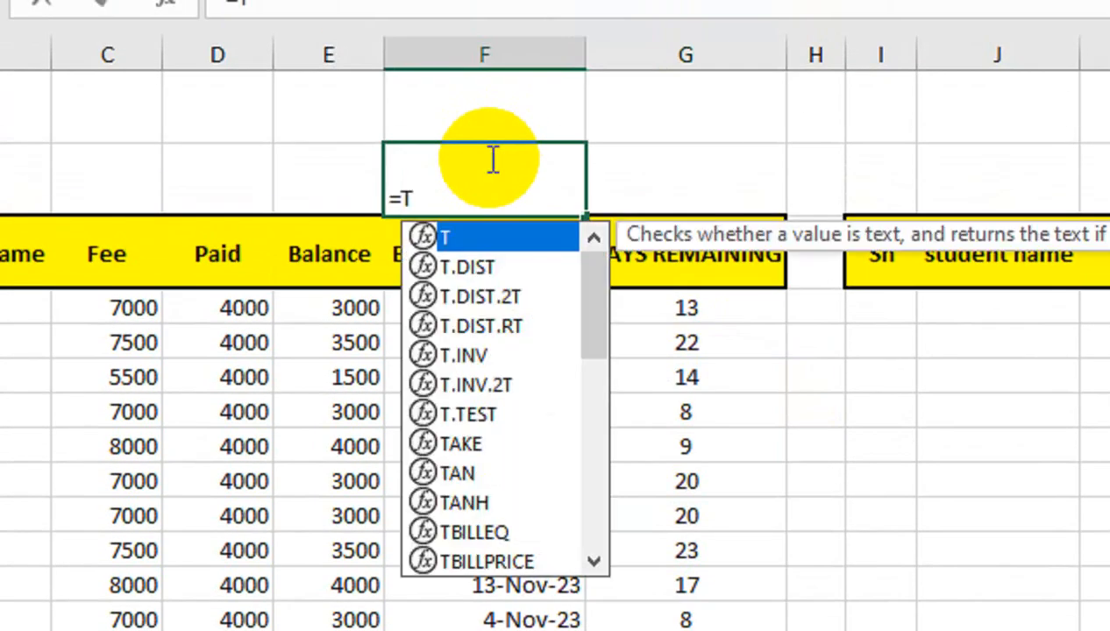
type("ODAY()")
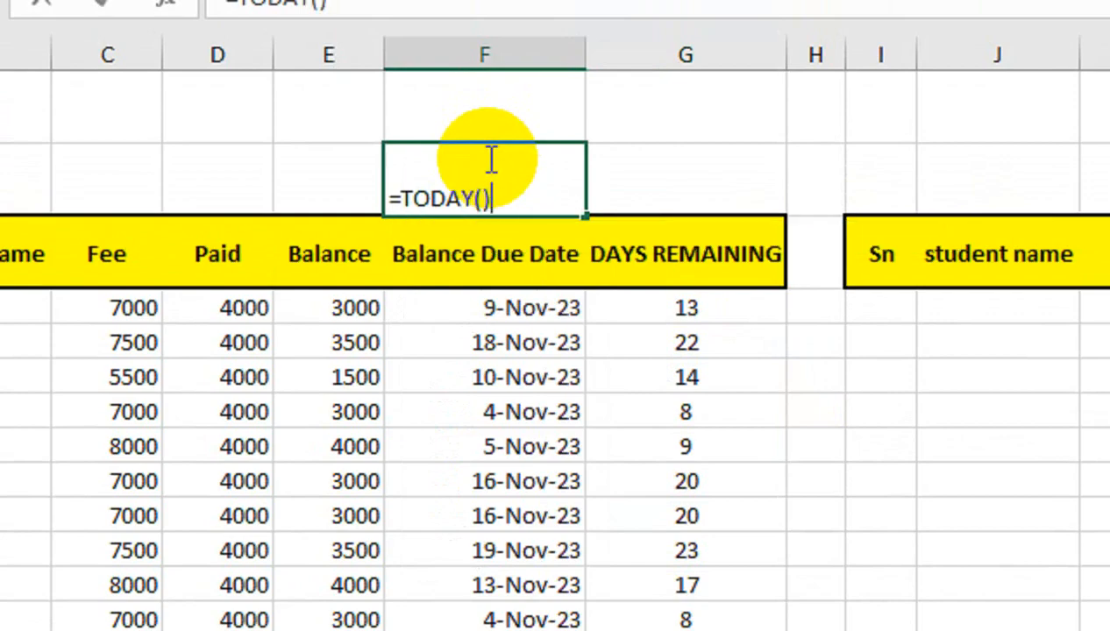
key("Return")
left_click(487, 158)
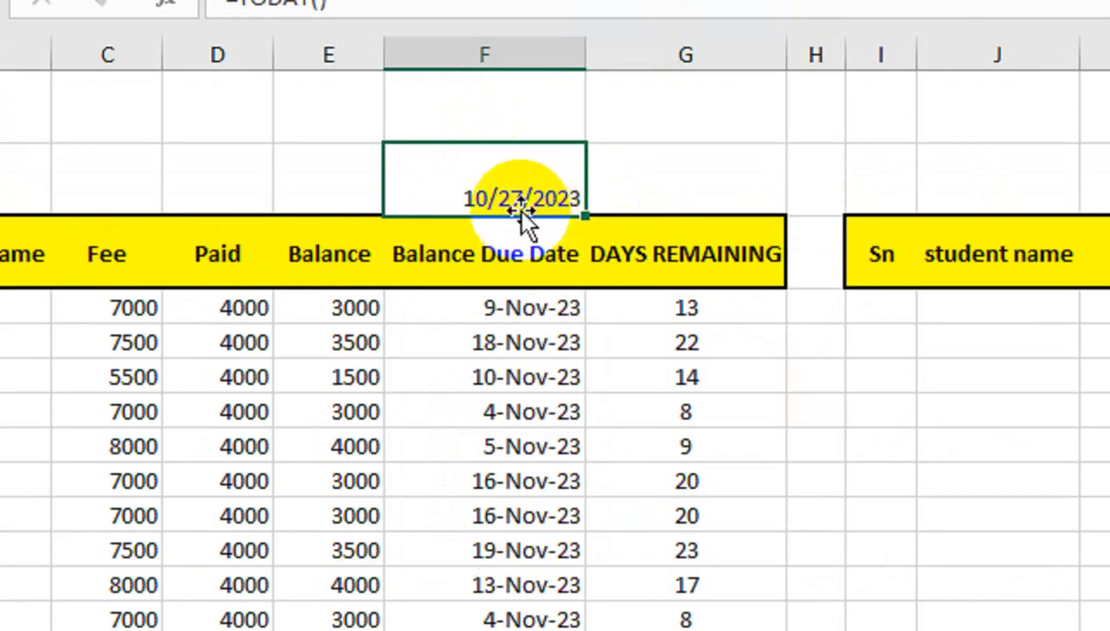
key("Delete")
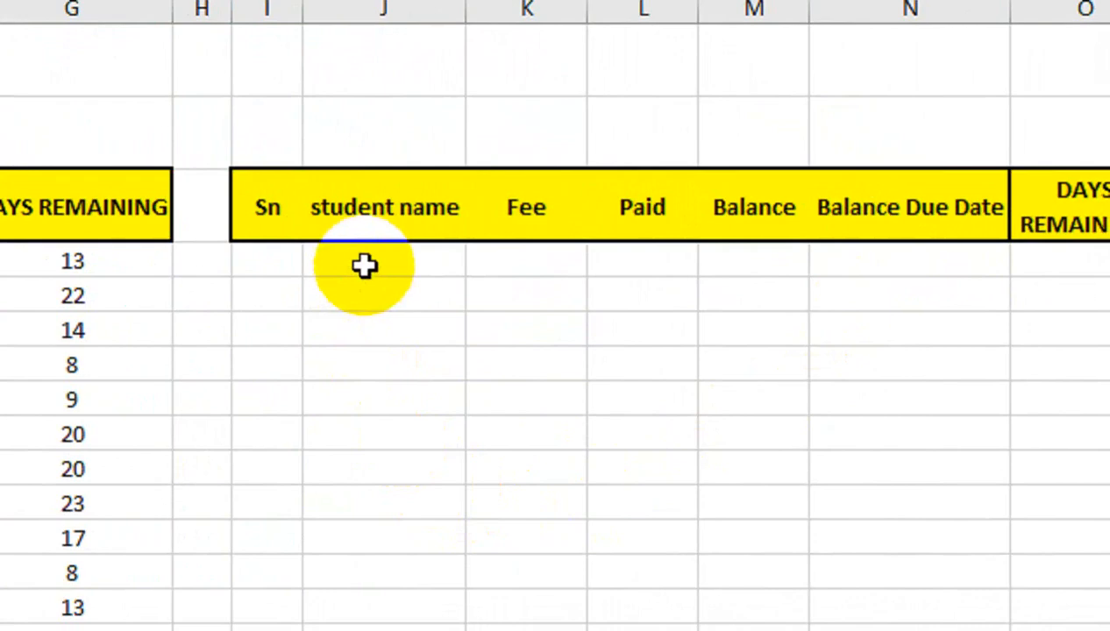
left_click(760, 159)
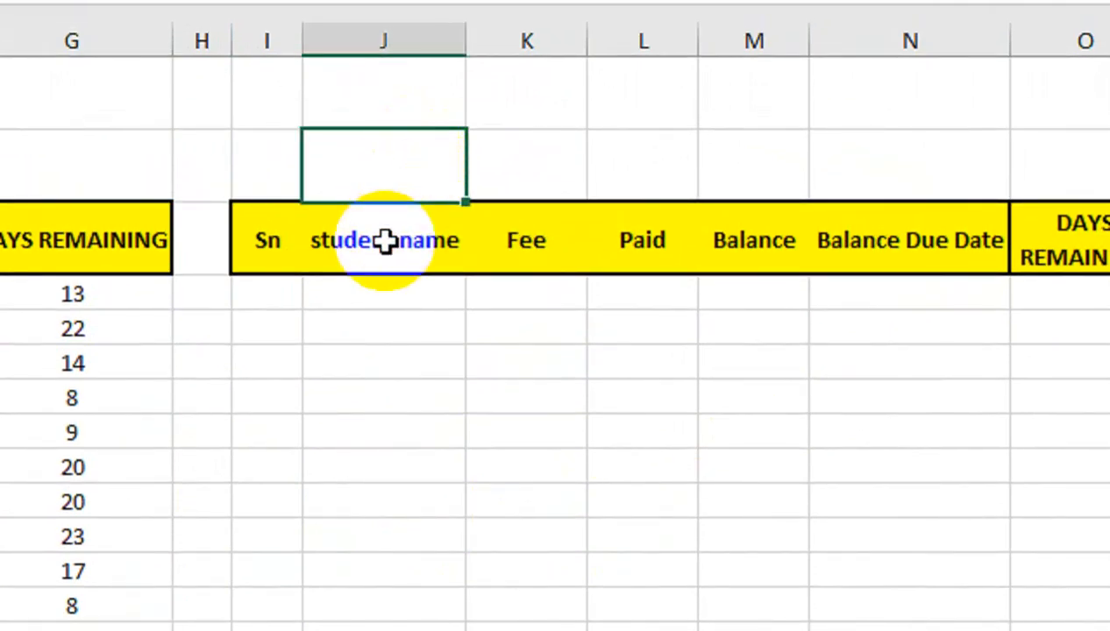
type("210")
key("BackSpace")
key("BackSpace")
key("Right")
key("Left")
key("Delete")
Enter the cutoff date 10-NOV-23 in cell K2 above the second table.
key("Right")
type("10-")
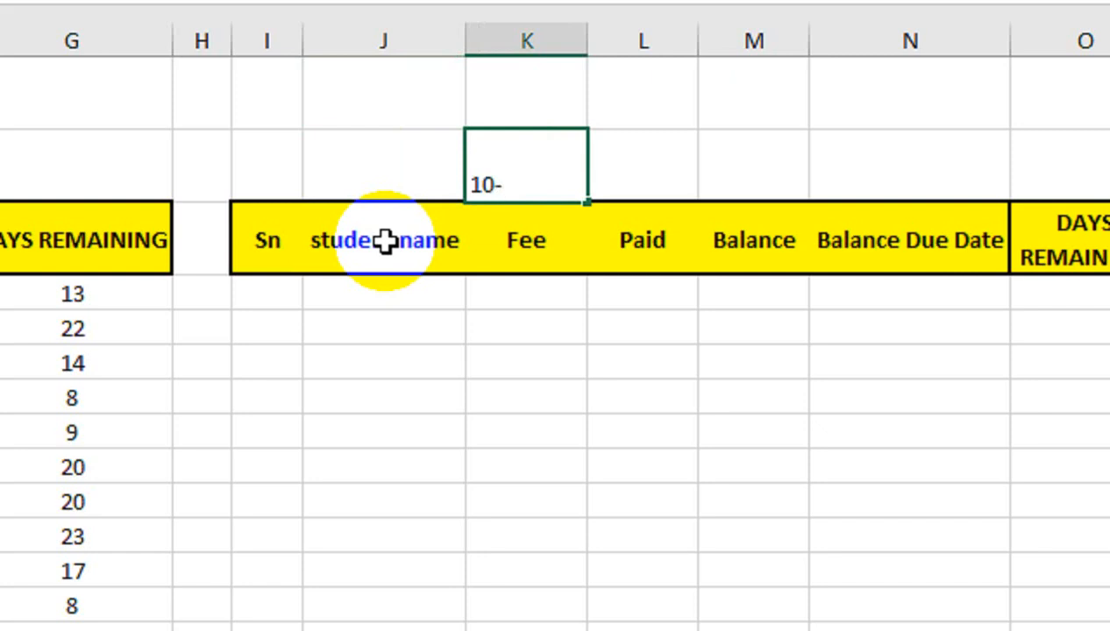
type("NOV-23")
key("Return")
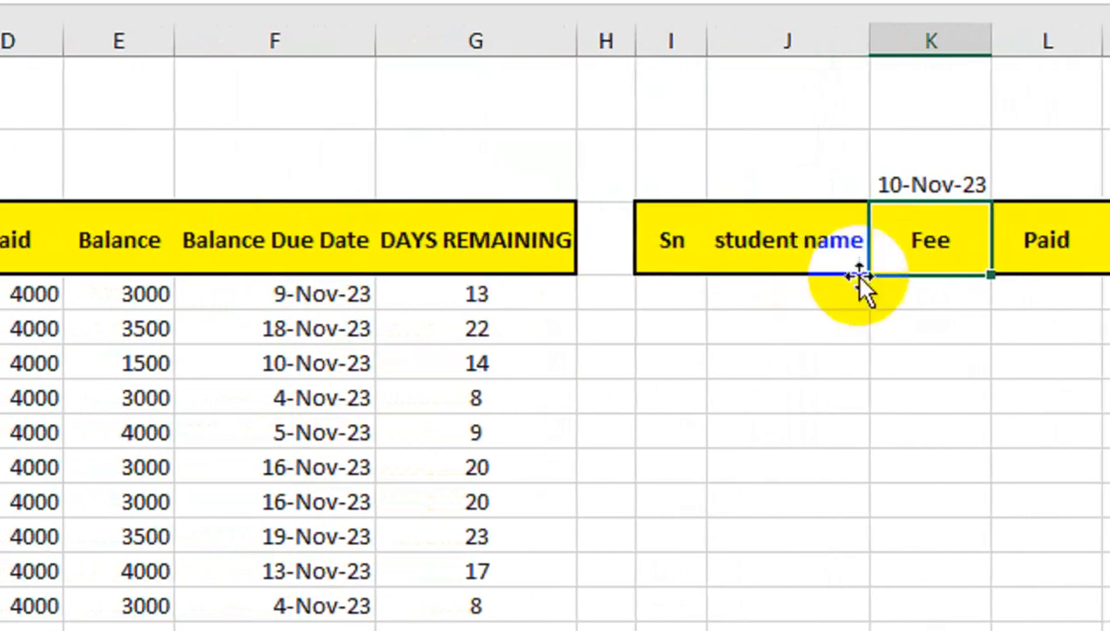
Start a FILTER formula in cell I4 with the student records A4:G21 as its array.
left_click(671, 302)
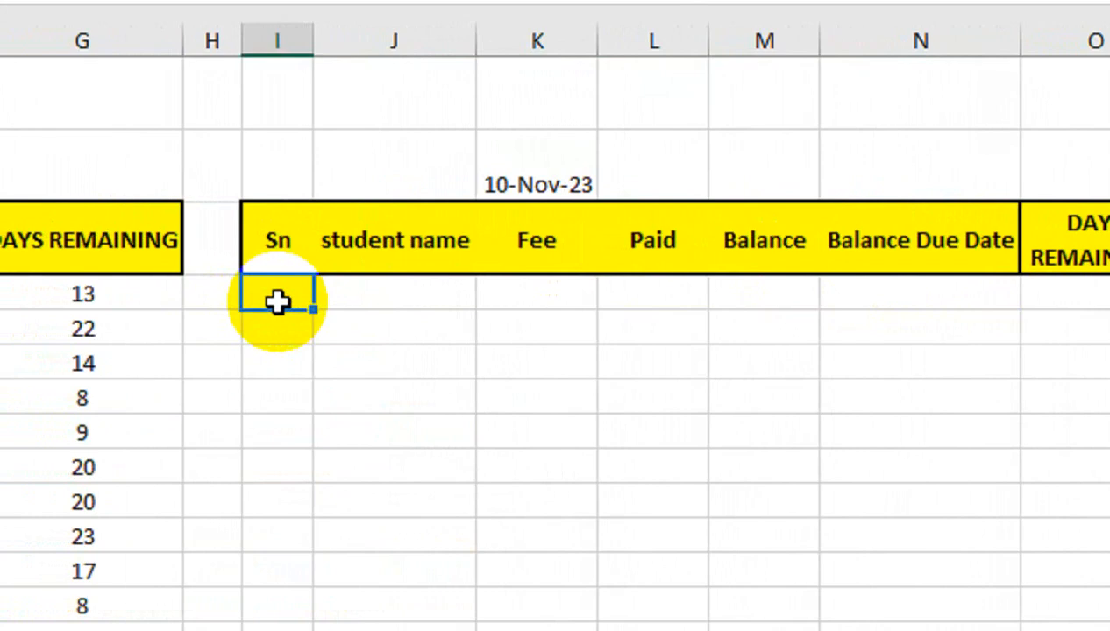
type("=FI")
key("BackSpace")
type("ILT")
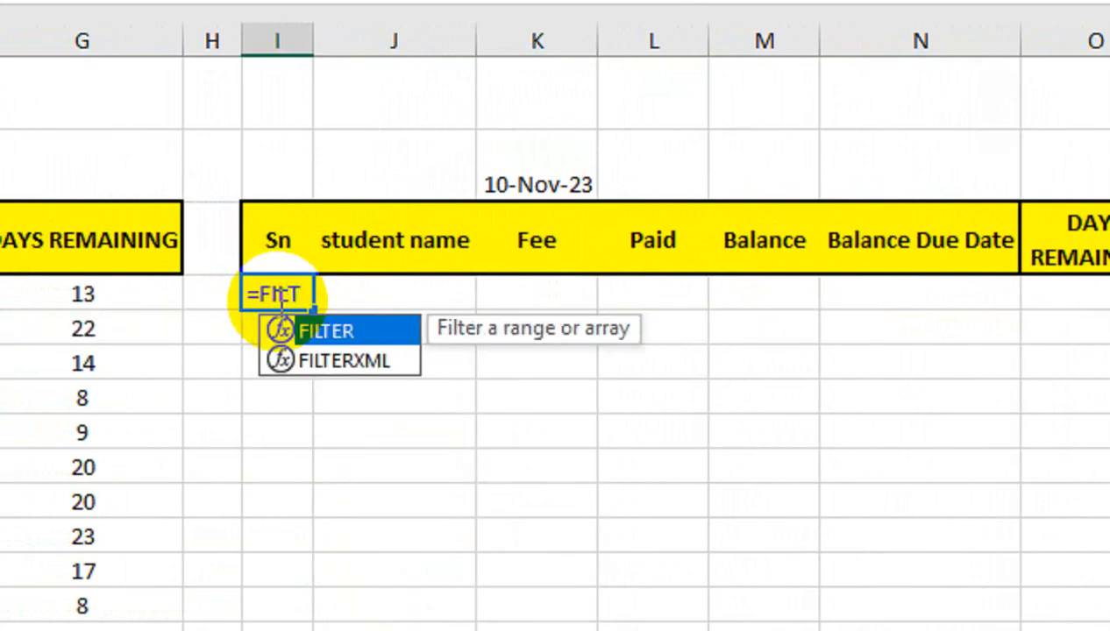
key("Tab")
left_click(164, 295)
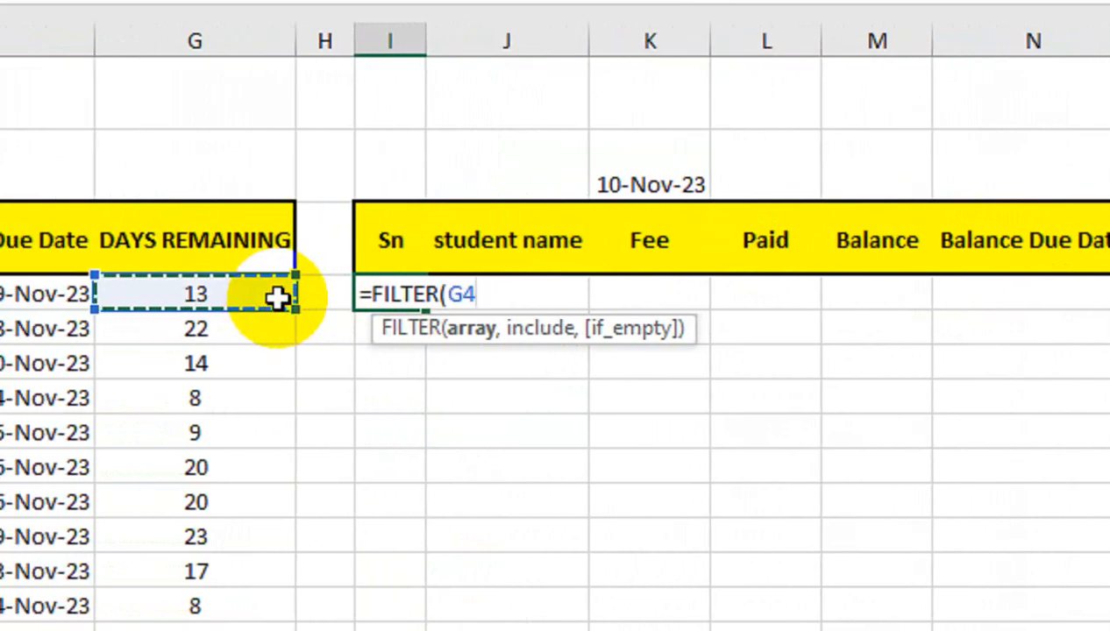
key("ctrl+shift+Left")
key("ctrl+shift+Down")
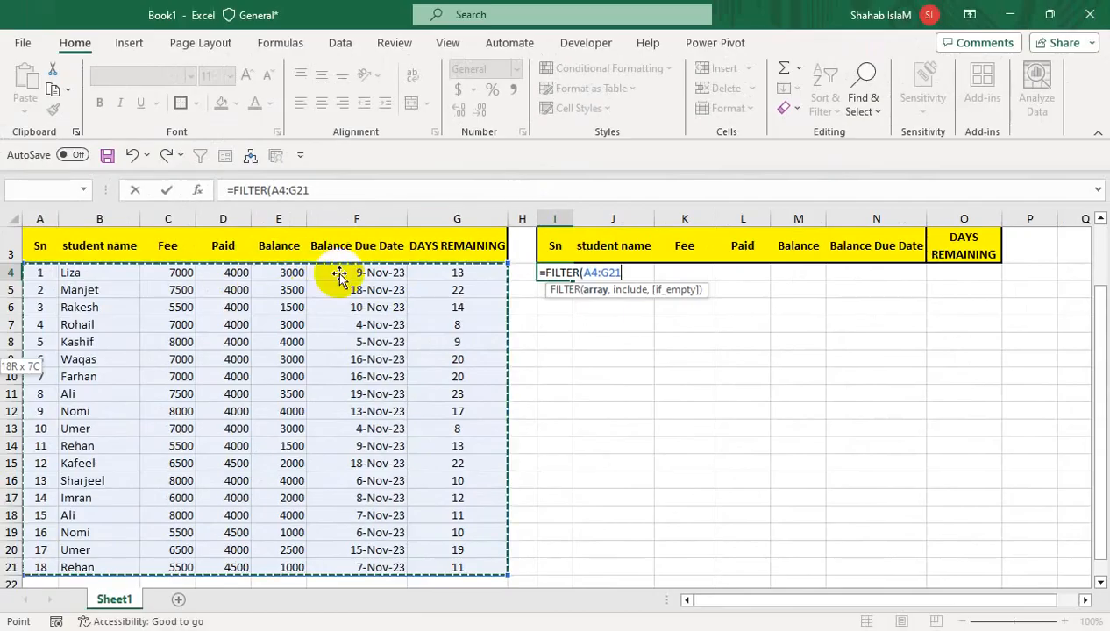
Add the include condition F4:F21<=K2 to the FILTER formula, comparing the due dates with the cutoff date.
left_click_drag(1101, 350, 1096, 349)
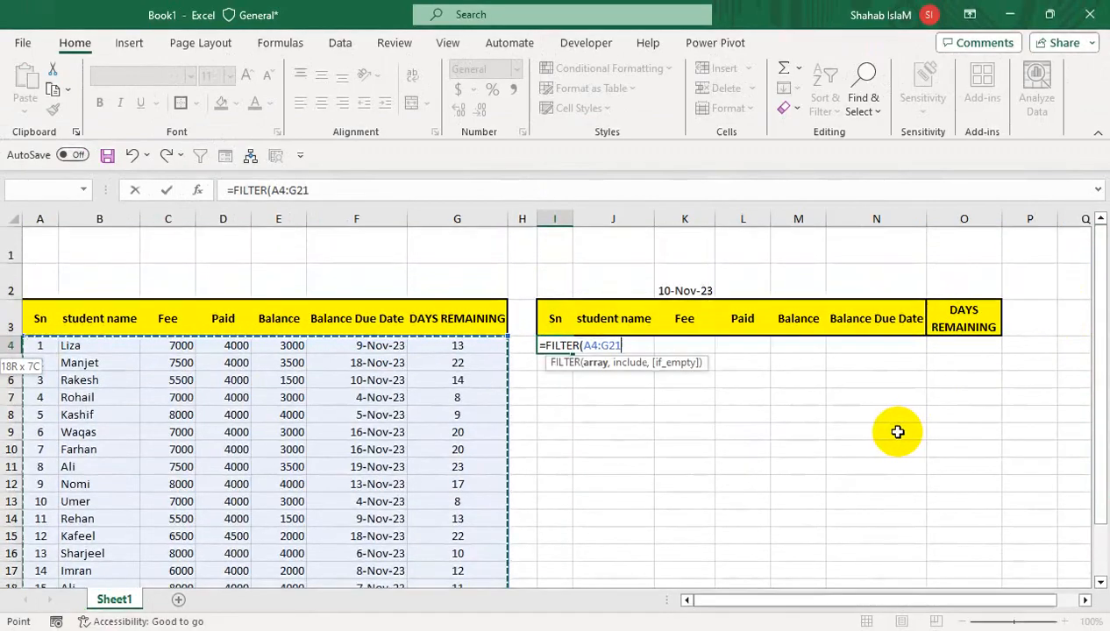
type(",")
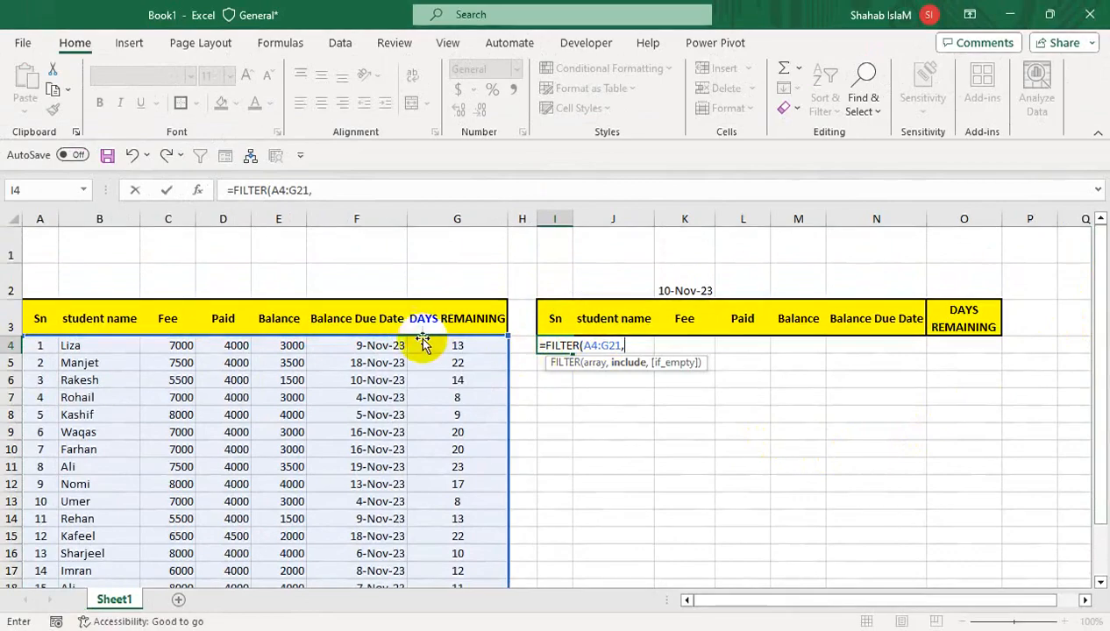
left_click(373, 346)
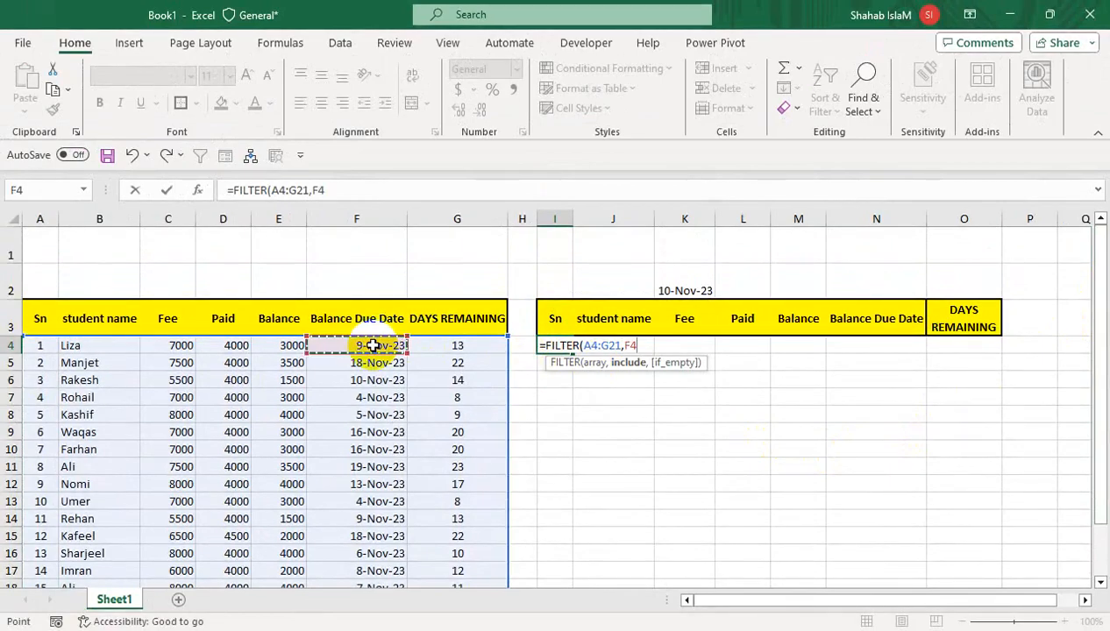
left_click_drag(373, 347, 373, 344)
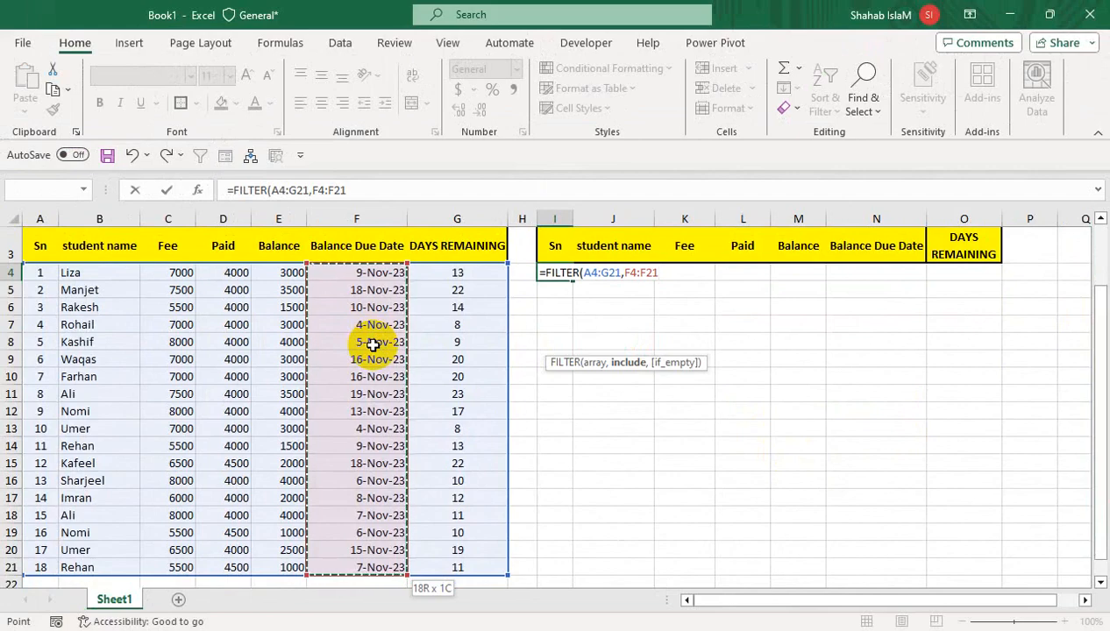
type("<=")
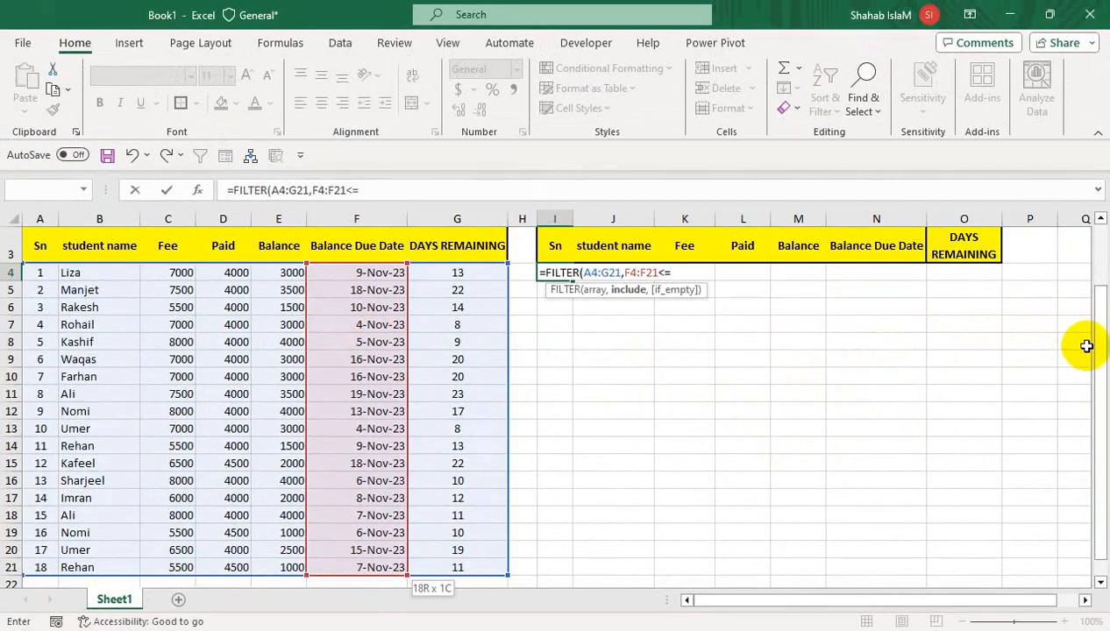
left_click_drag(1103, 357, 1105, 311)
left_click(665, 290)
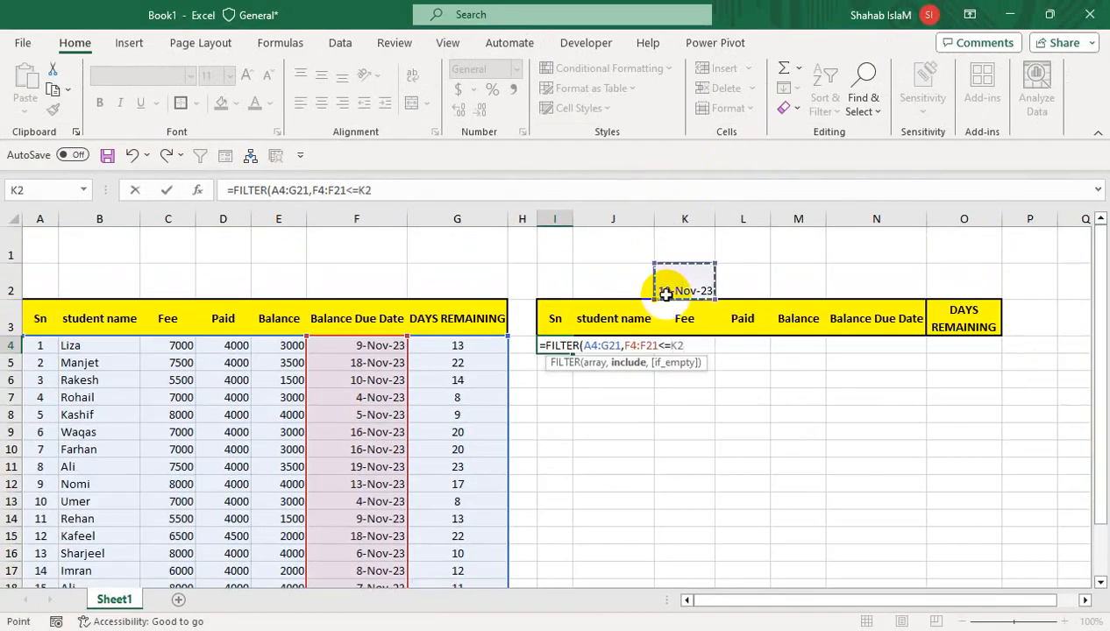
Finish the FILTER formula with "NOT FOUND" as its if_empty value.
type(",")
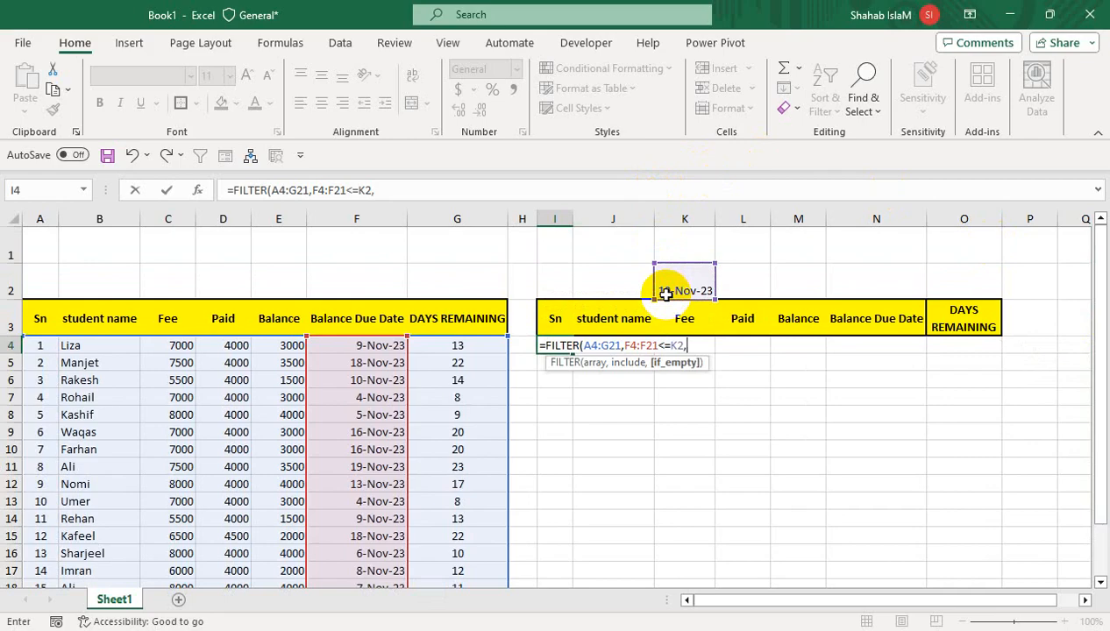
type("\"NOT FOUND\")")
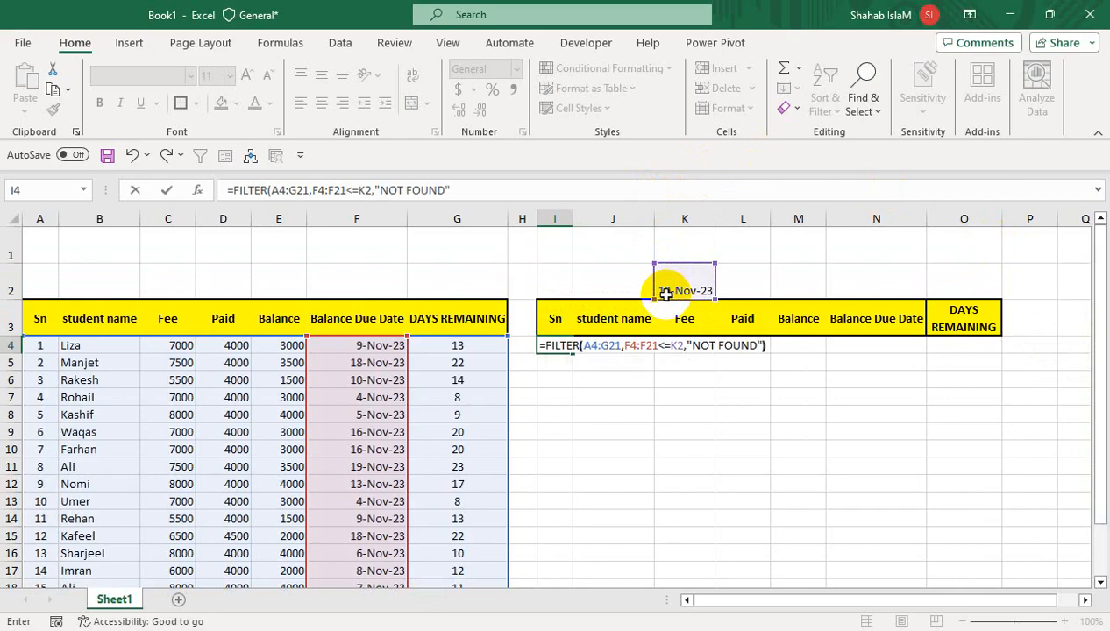
key("Return")
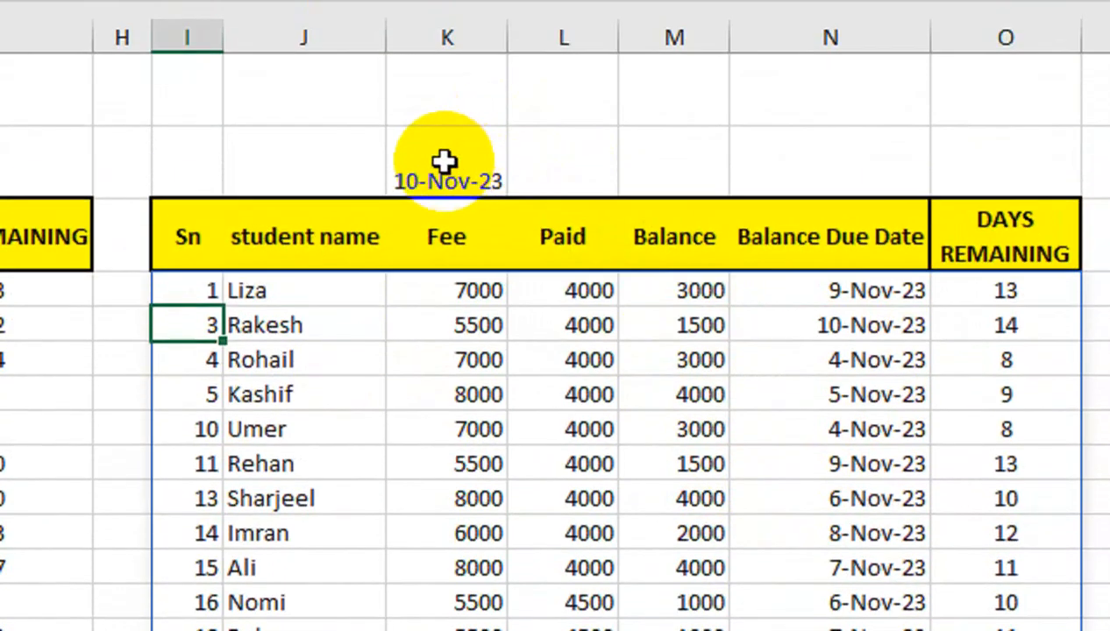
Set the cutoff date in cell K2 to 15-NOV-23.
left_click(434, 65)
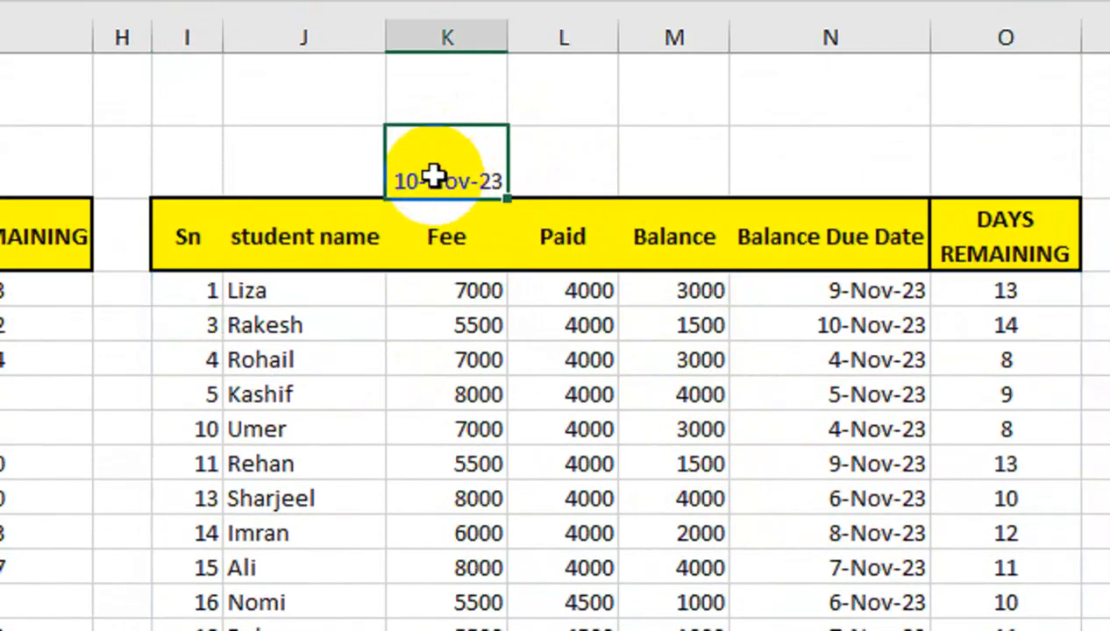
type("15-NOV-23")
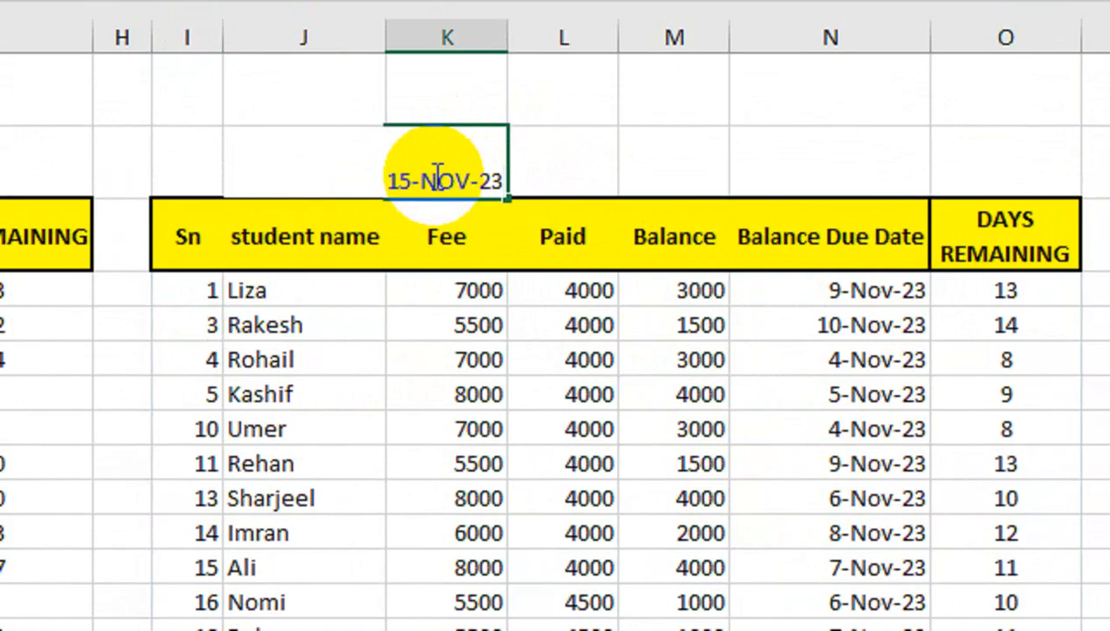
key("Return")
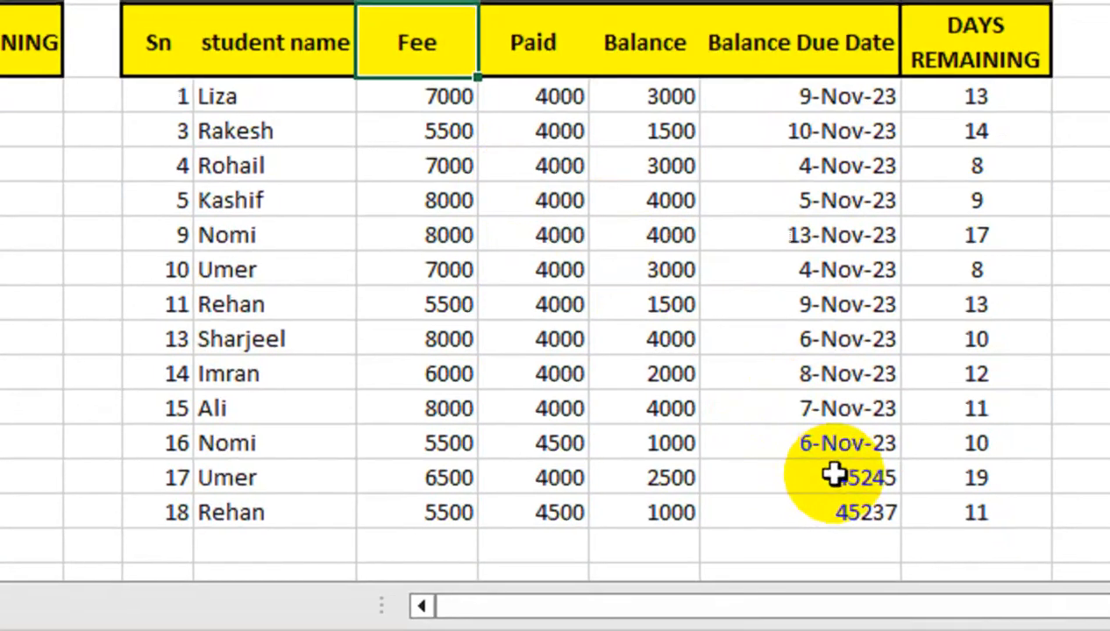
Format the last two due dates of the filtered table, N15:N16, as day-month-year dates.
left_click_drag(783, 485, 785, 510)
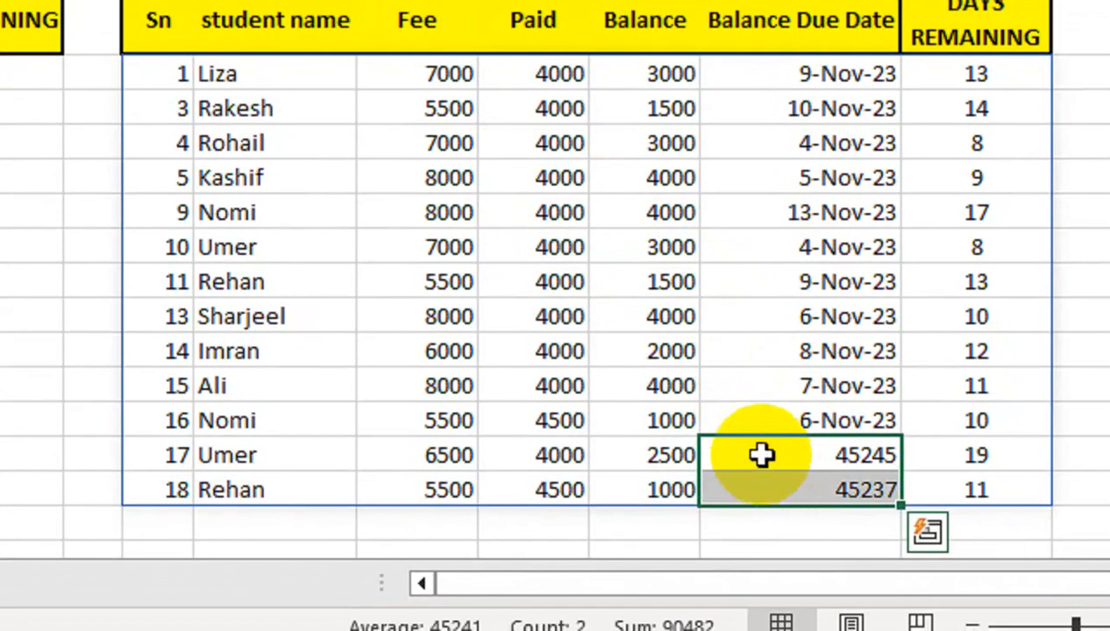
key("ctrl+shift+3")
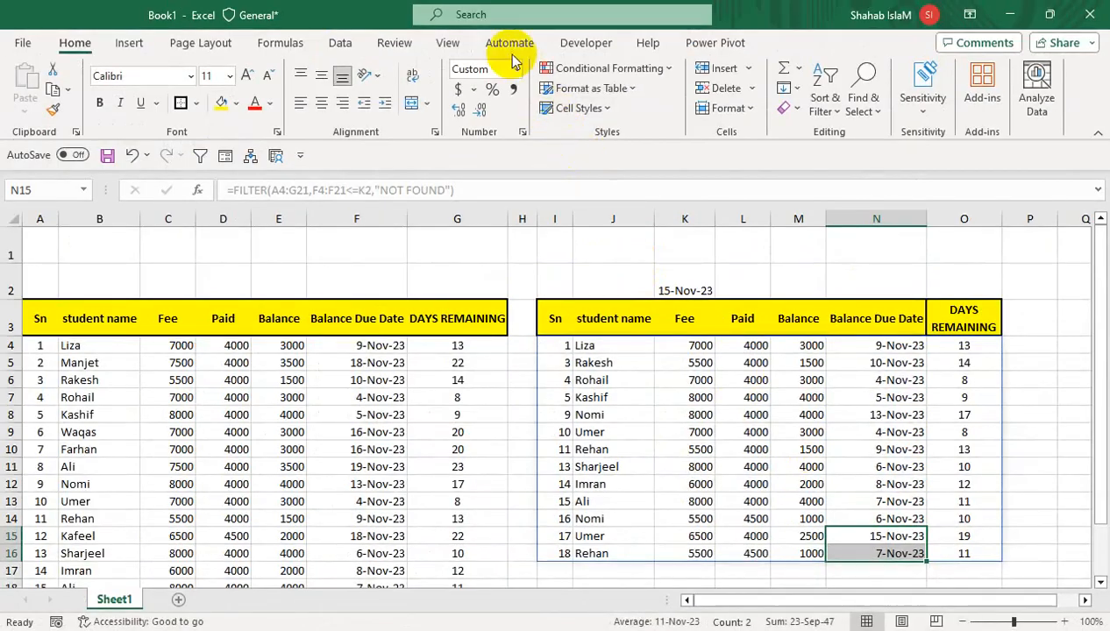
left_click(517, 69)
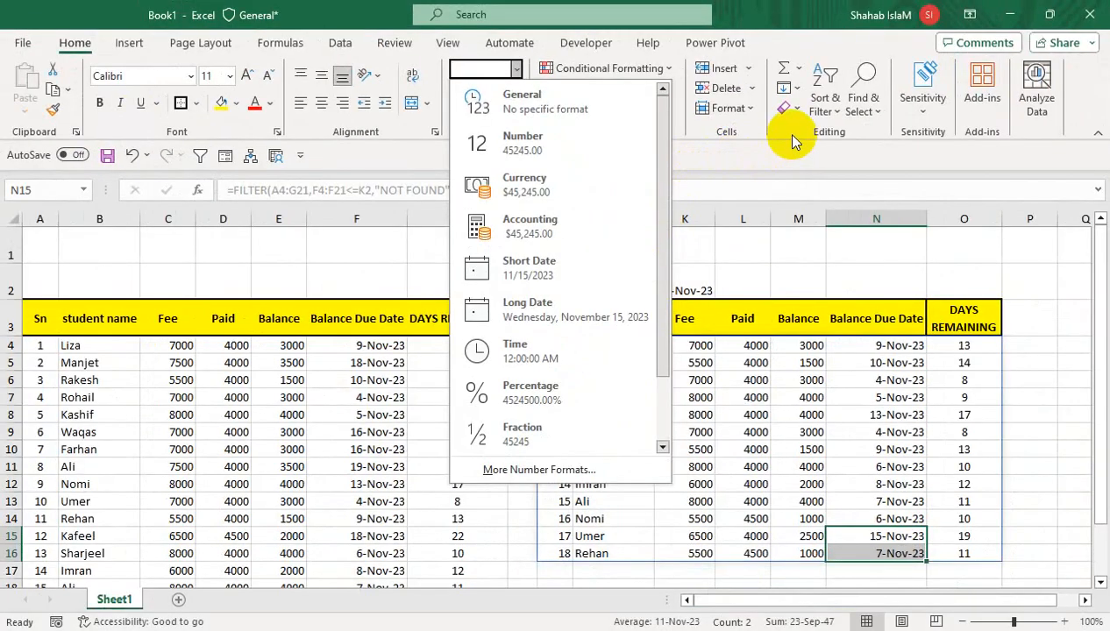
key("Escape")
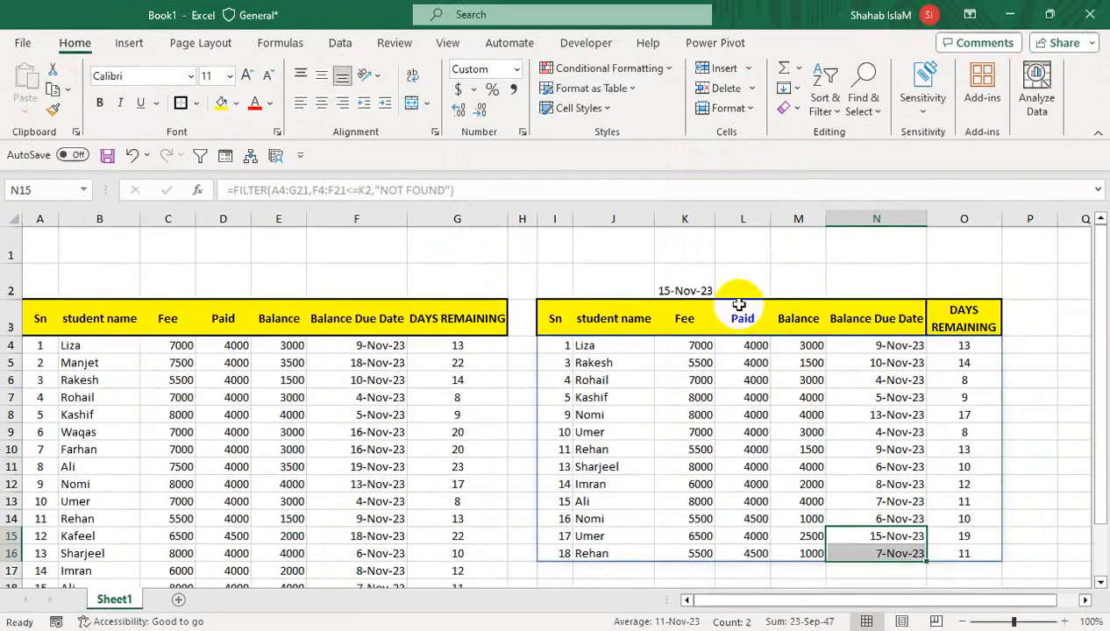
left_click(699, 279)
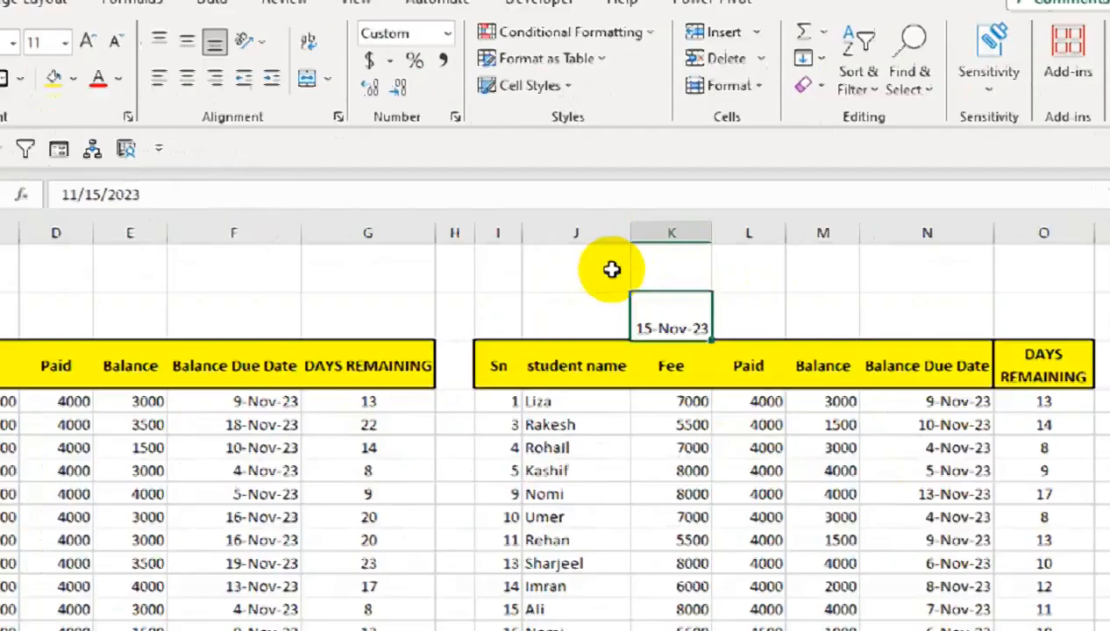
Label cell J1 as START DATE and cell K1 as END DATE above the filtered table.
left_click(625, 245)
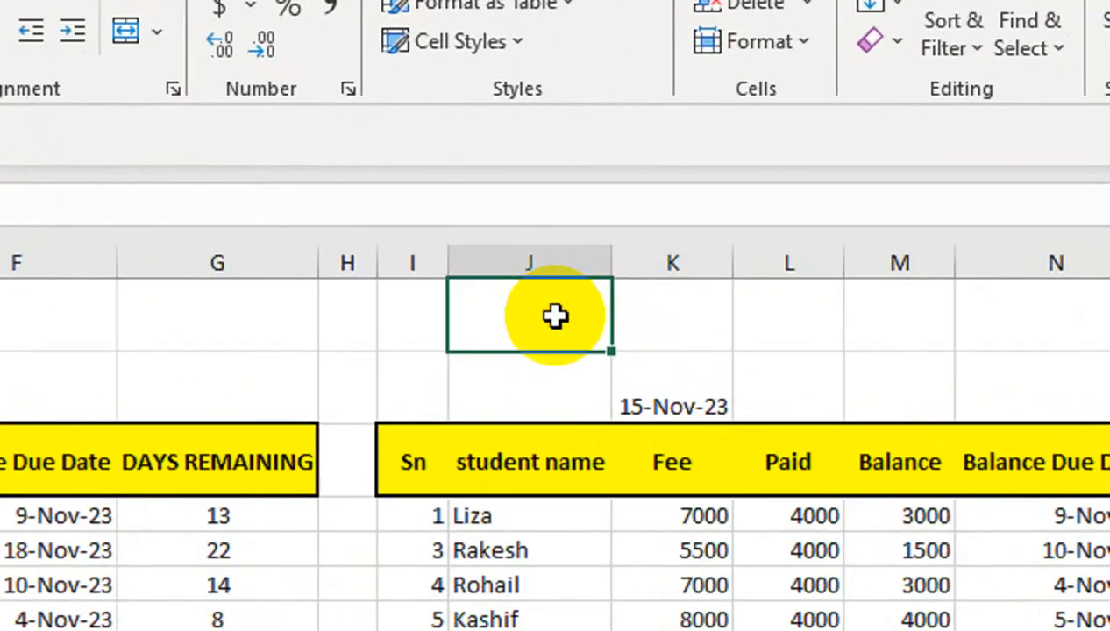
type("START DATE")
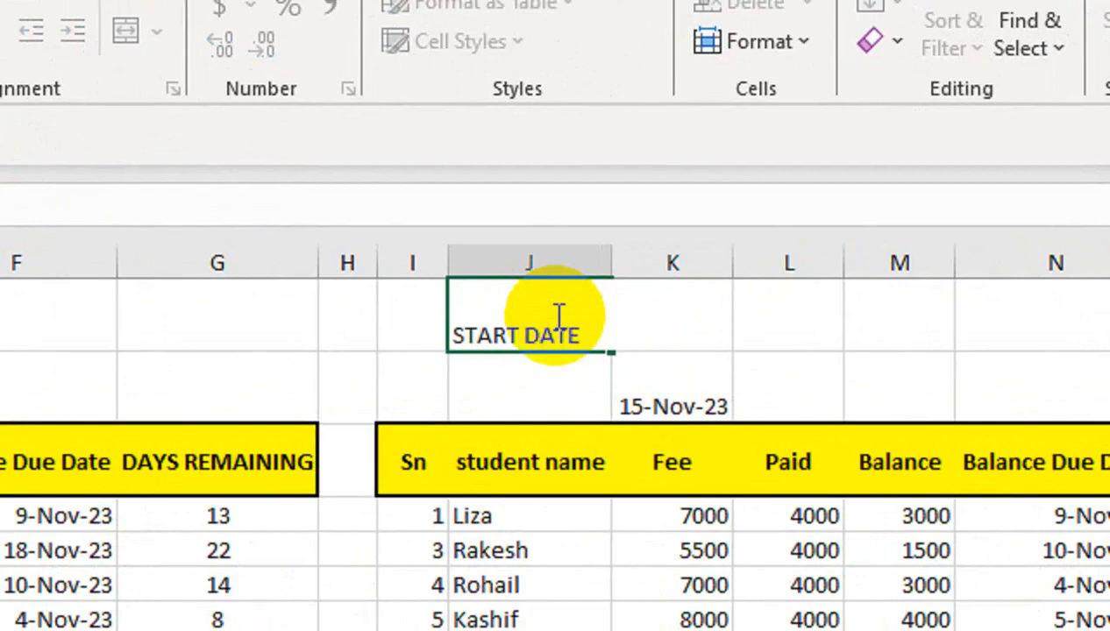
key("Tab")
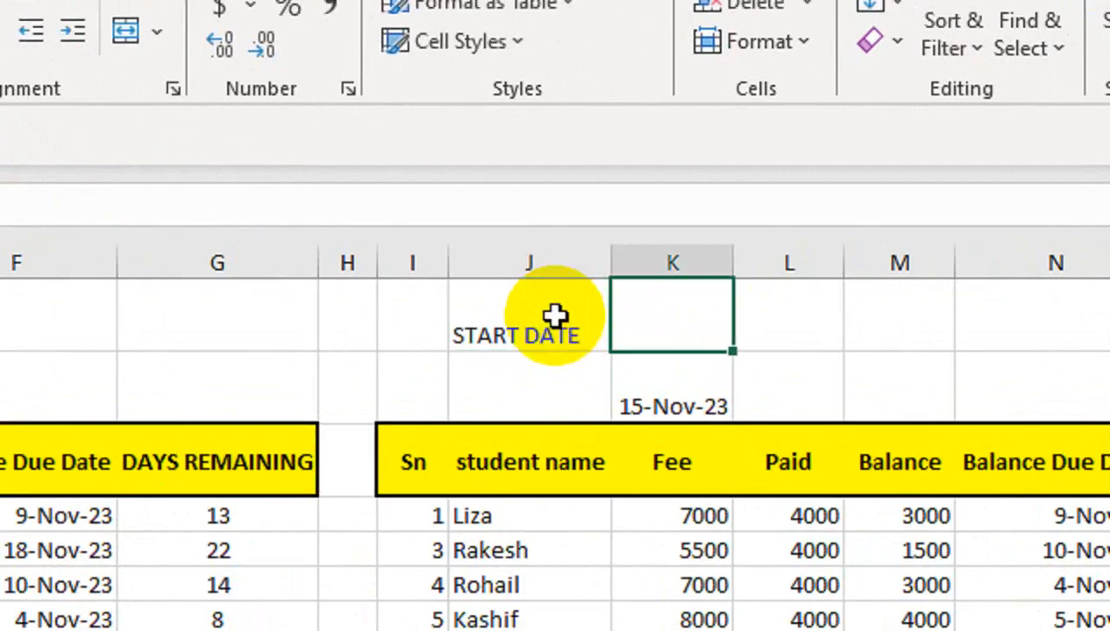
type("END DATE")
key("Tab")
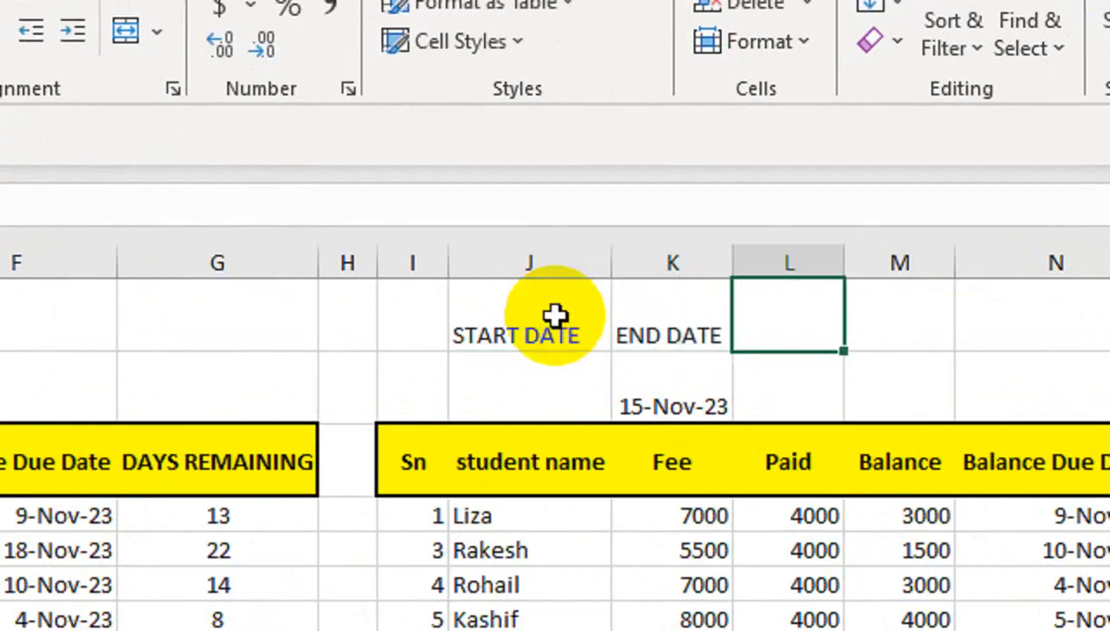
key("Return")
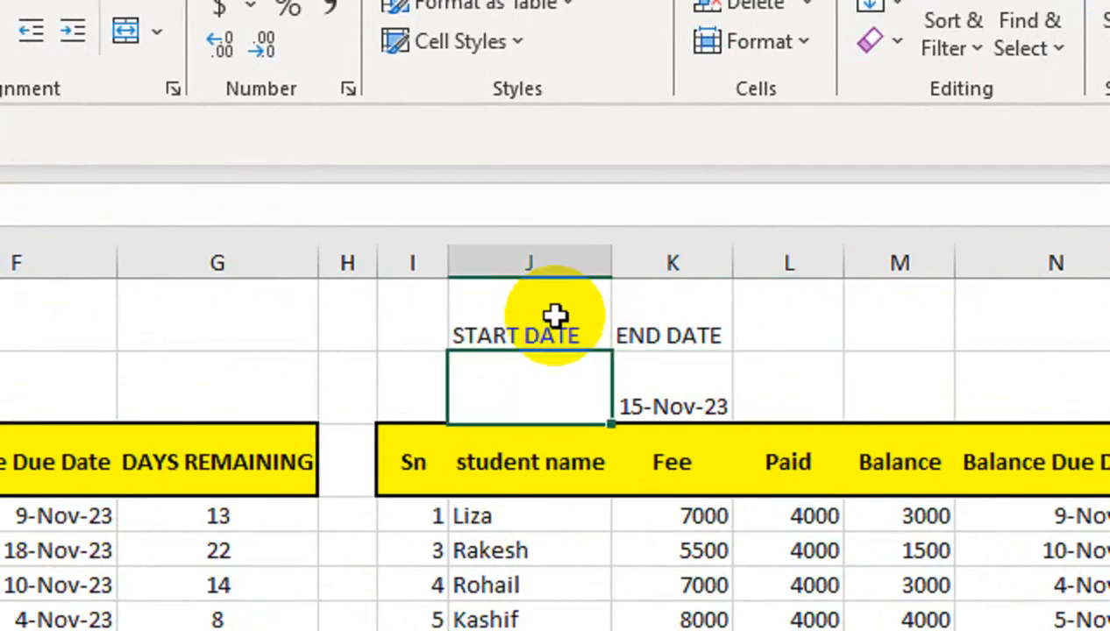
Enter 2-NOV-23 as the start date in cell J2 and 10-NOV-23 as the end date in cell K2.
type("2-N")
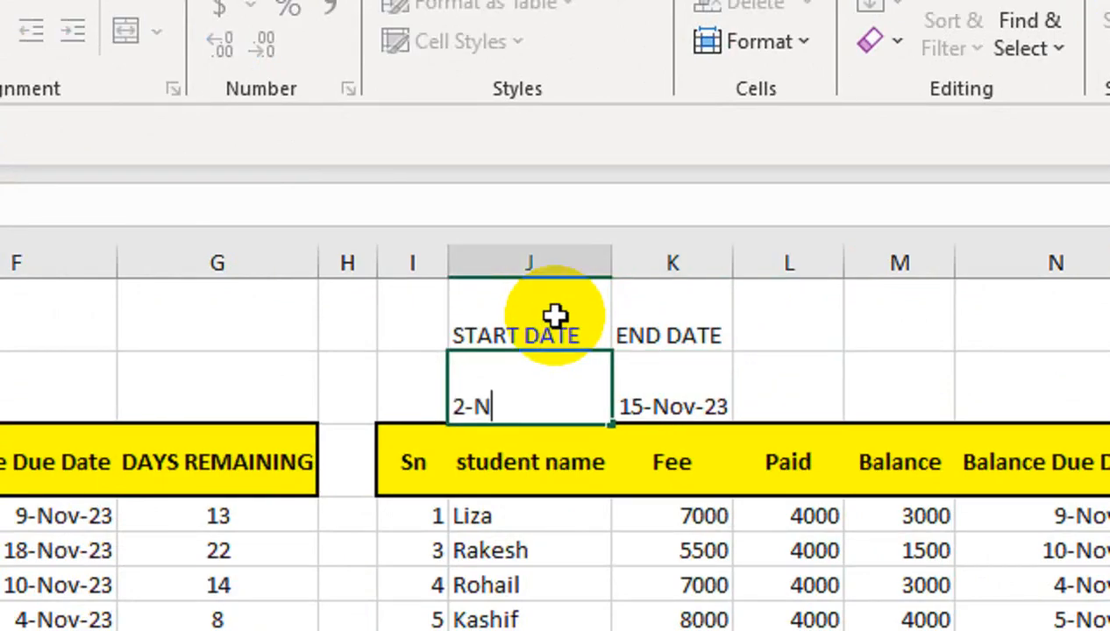
type("OV-23")
key("Return")
left_click(672, 332)
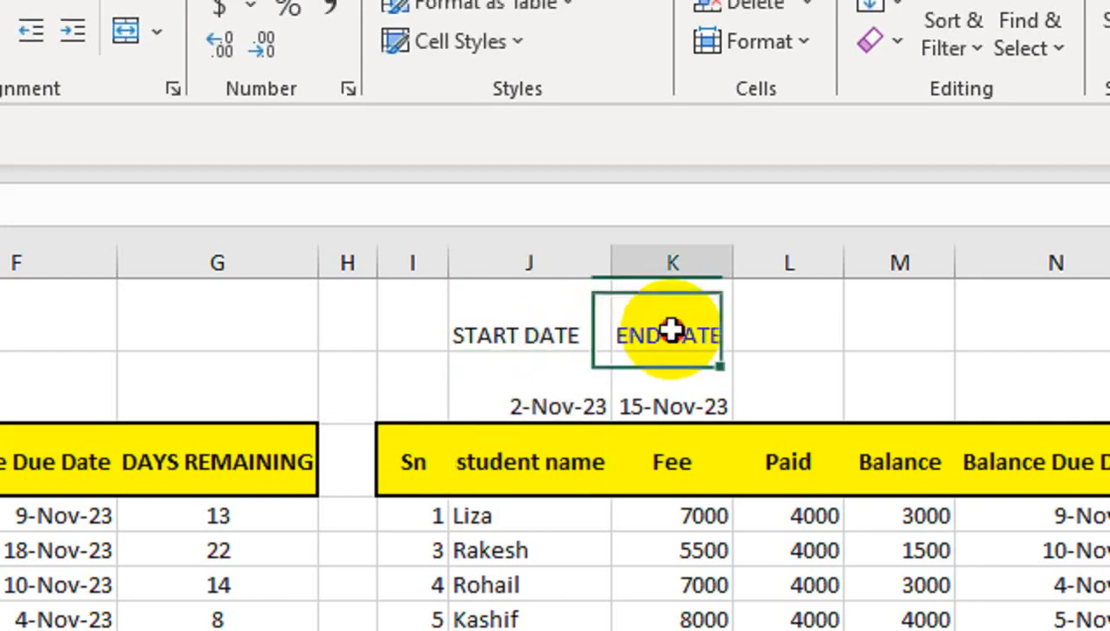
left_click(571, 406)
left_click(683, 404)
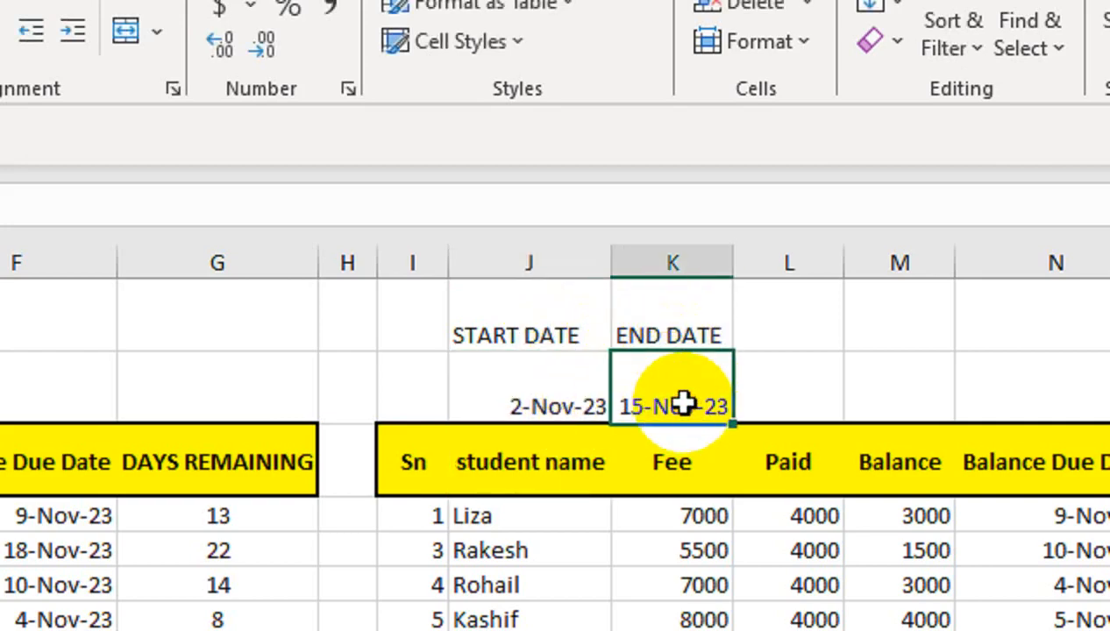
type("10-NO")
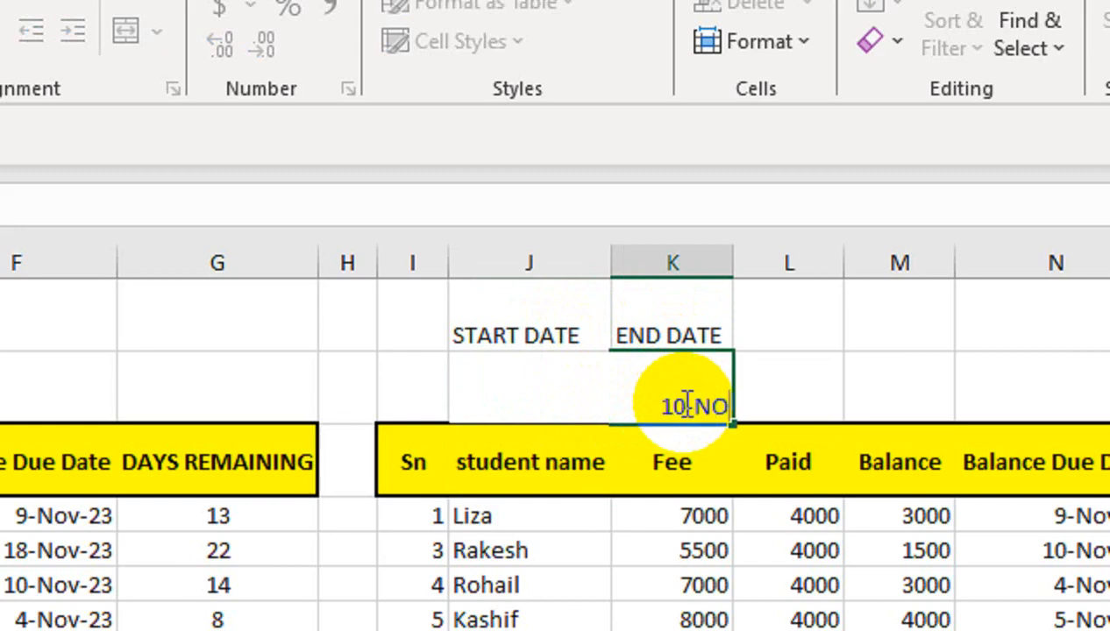
type("V-23")
key("Return")
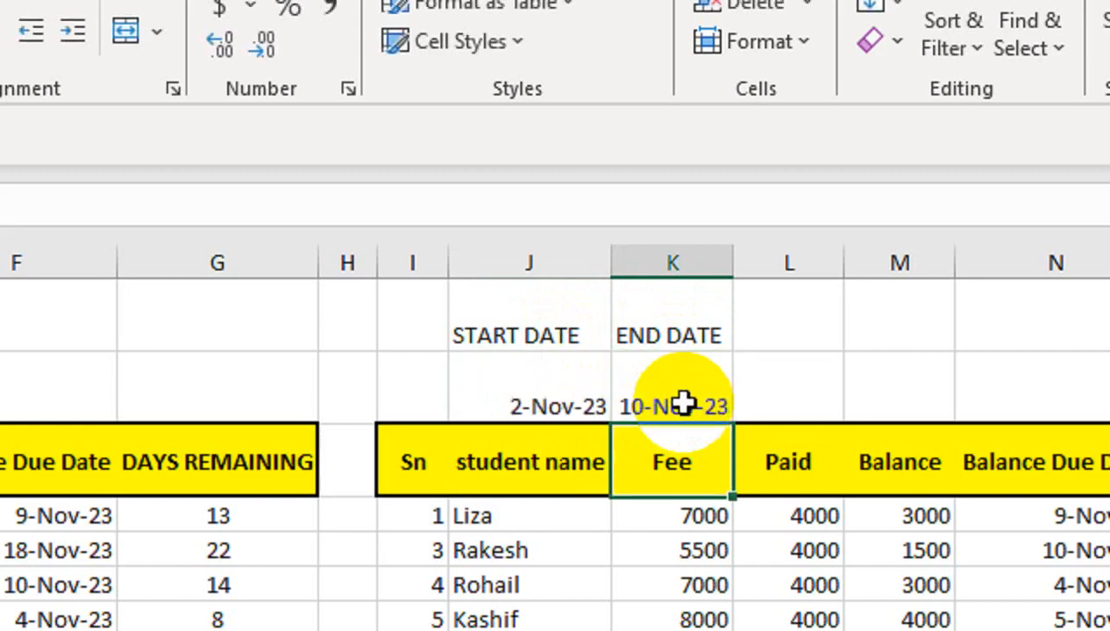
Try to change the day of the start date in cell J2 to 5.
left_click(561, 392)
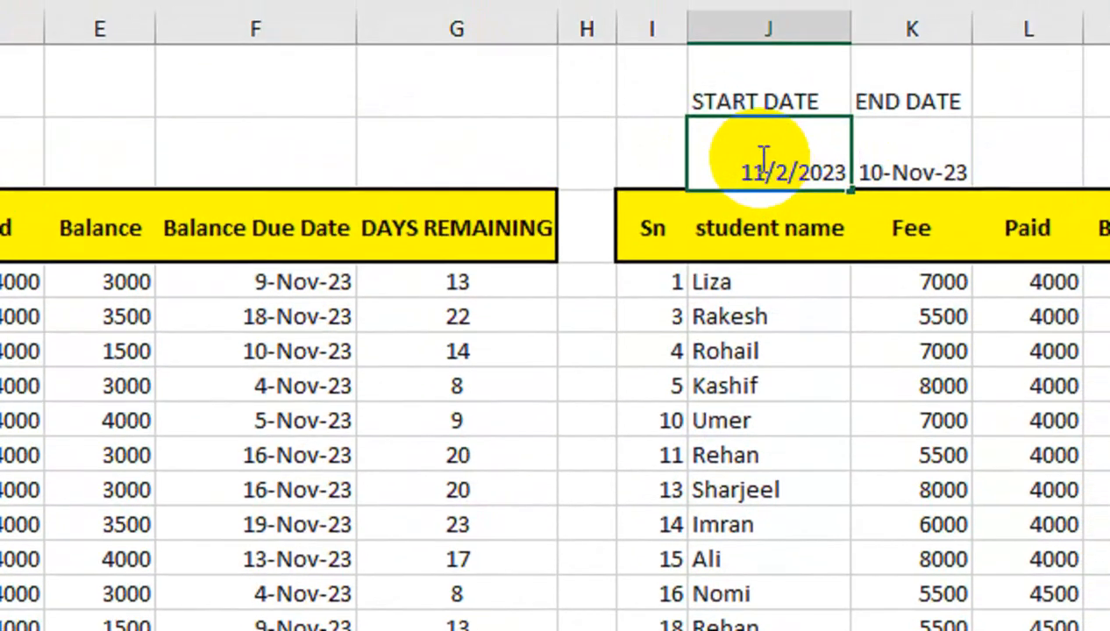
double_click(741, 161)
type("5")
left_click(760, 311)
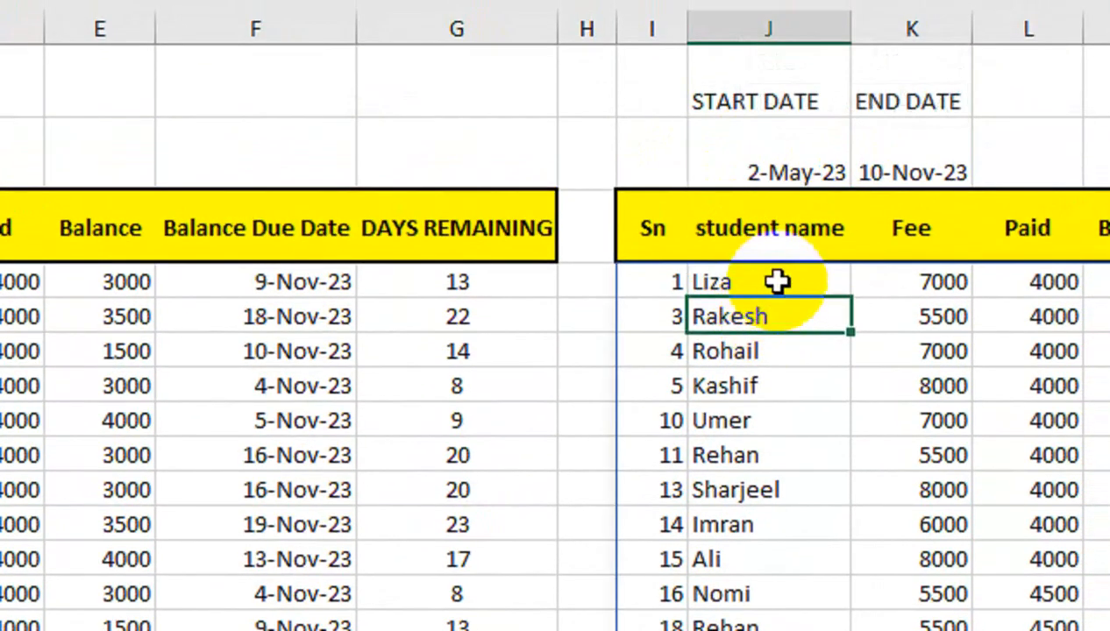
Correct the start date in cell J2 to 5-Nov-23.
double_click(786, 173)
mouse_move(788, 172)
left_mouse_down()
mouse_move(741, 168)
mouse_move(776, 172)
left_mouse_up()
type("11/")
type("3")
key("Return")
left_click(776, 171)
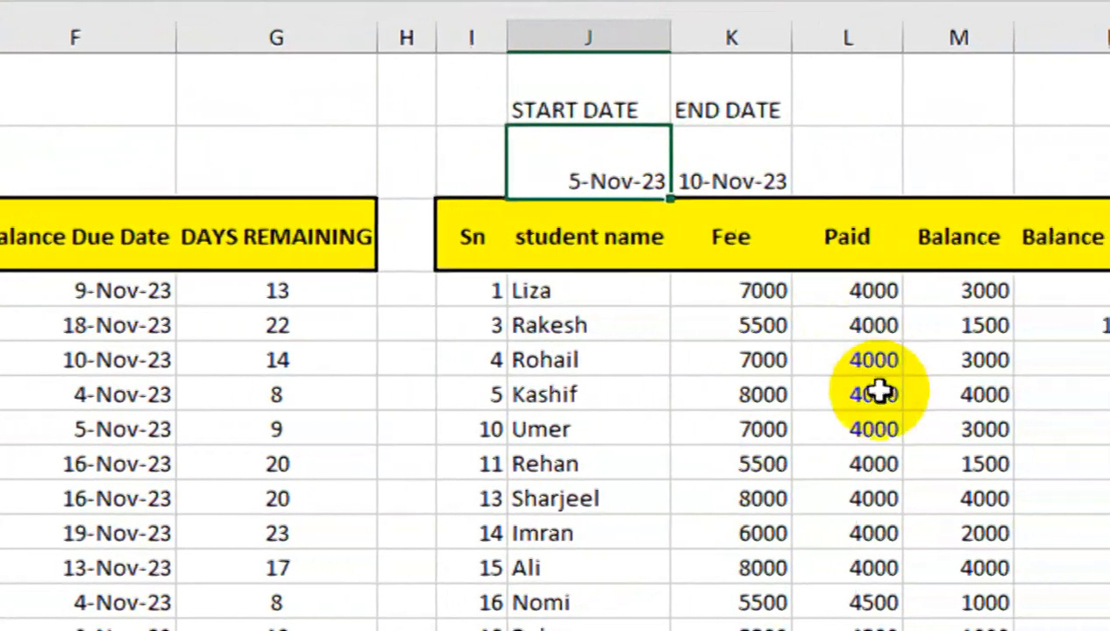
Enclose the include condition F4:F21<=K2 of the FILTER formula in parentheses, keeping the comma before "NOT FOUND".
left_click(606, 301)
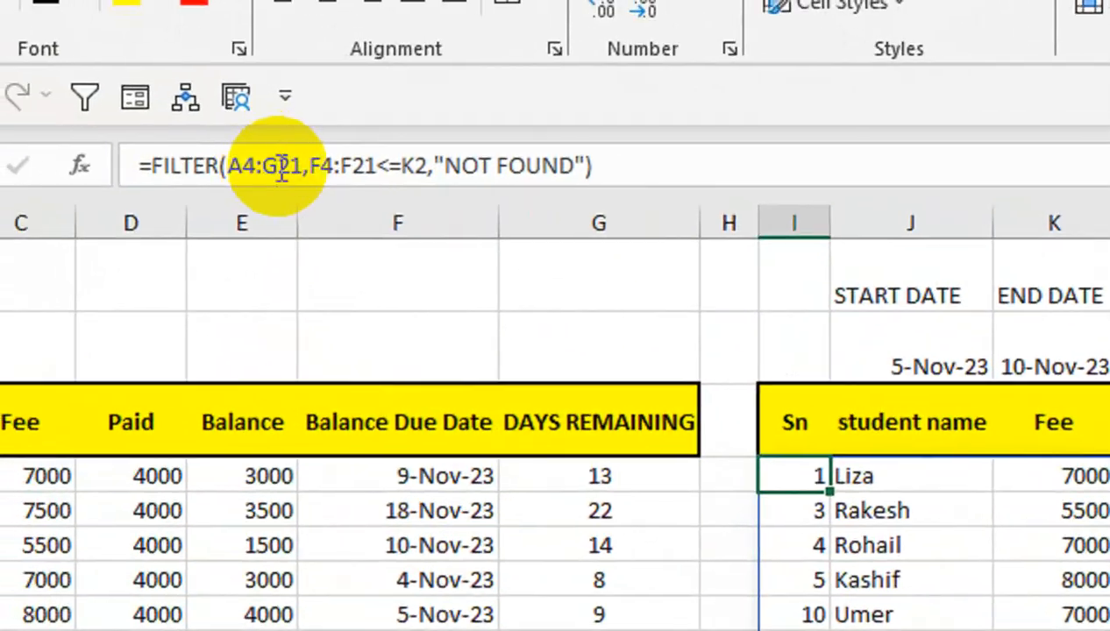
left_click(182, 120)
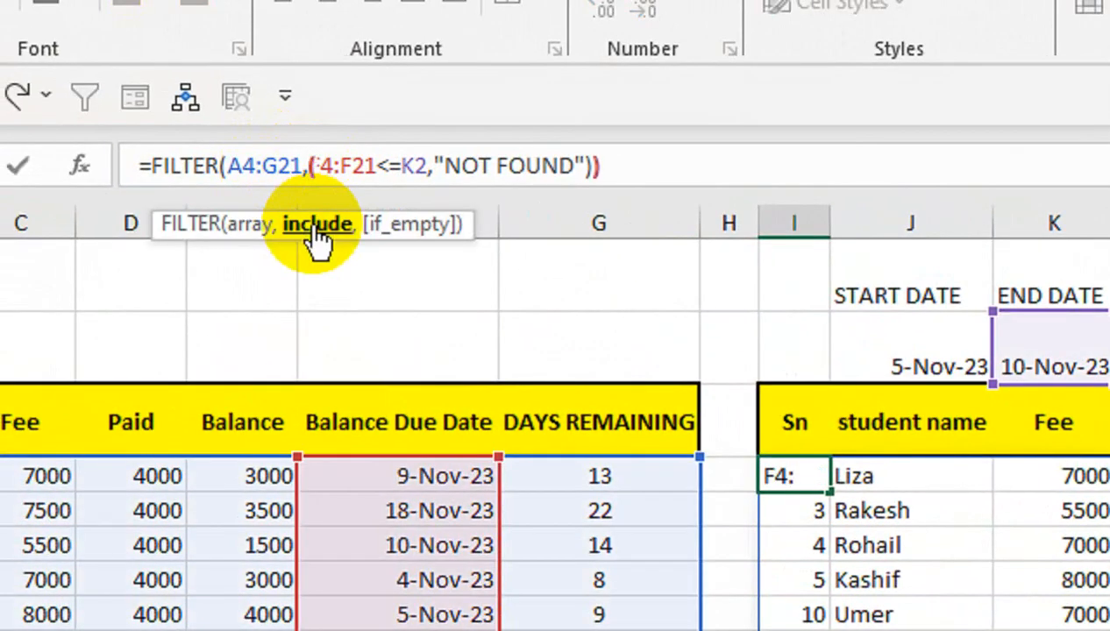
left_click(455, 166)
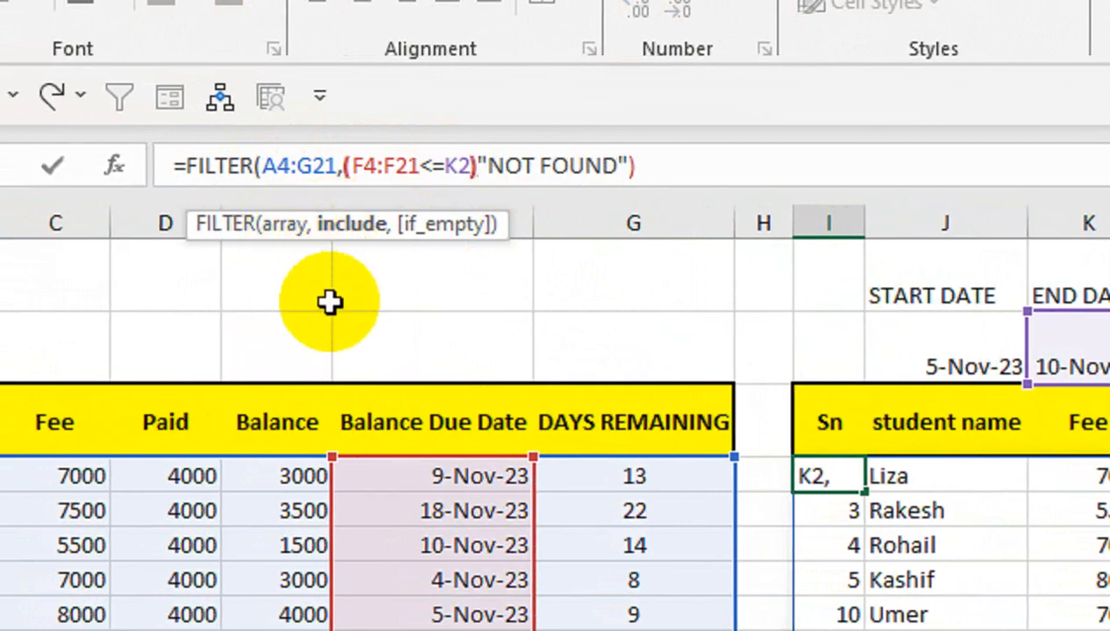
type(")")
left_click(431, 155)
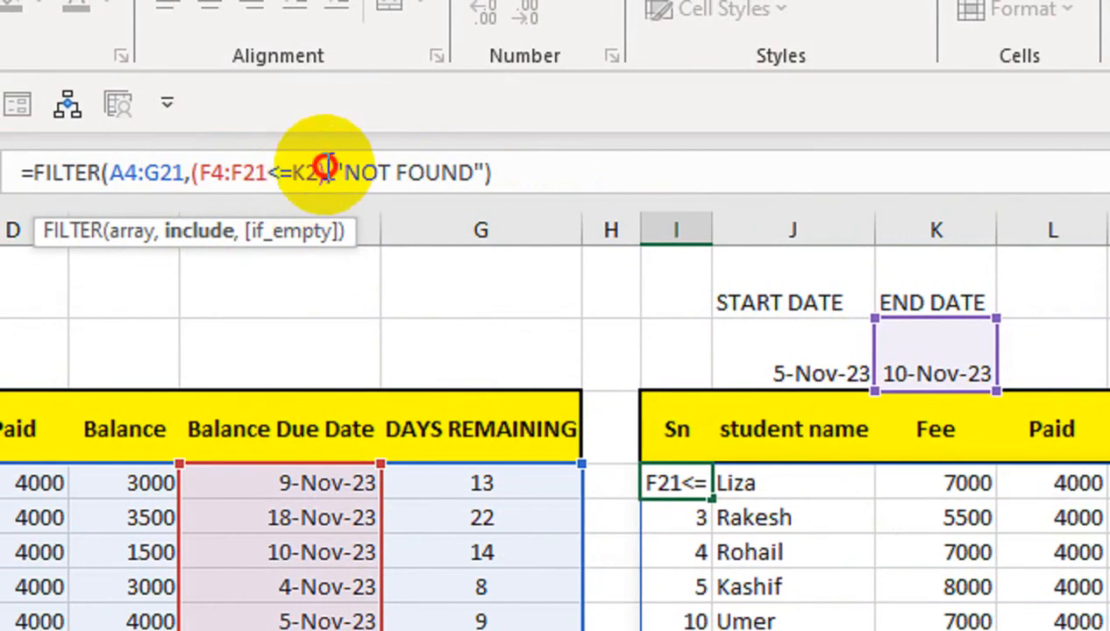
Duplicate the (F4:F21<=K2) condition in the FILTER formula and change the first copy's operator to >=.
left_click_drag(325, 169, 194, 171)
key("ctrl+c")
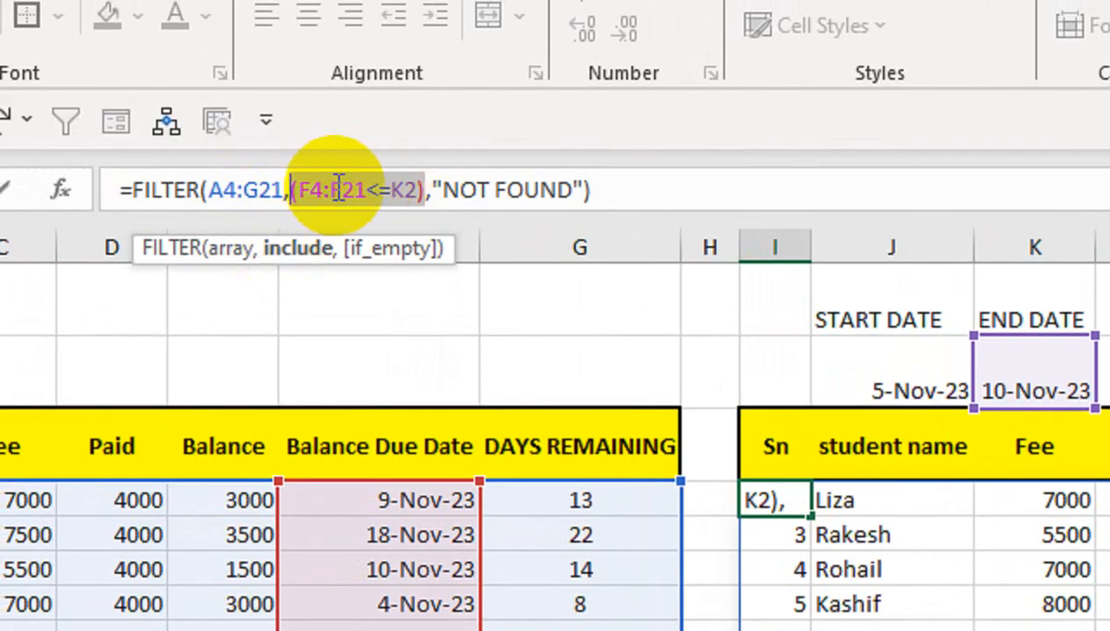
left_click(292, 191)
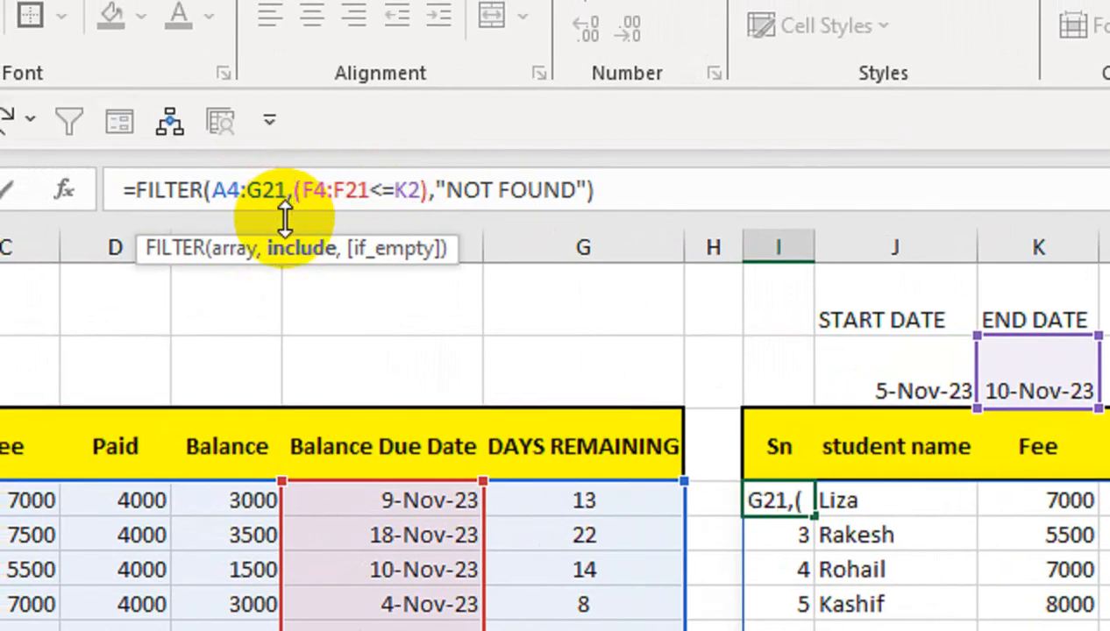
key("ctrl+v")
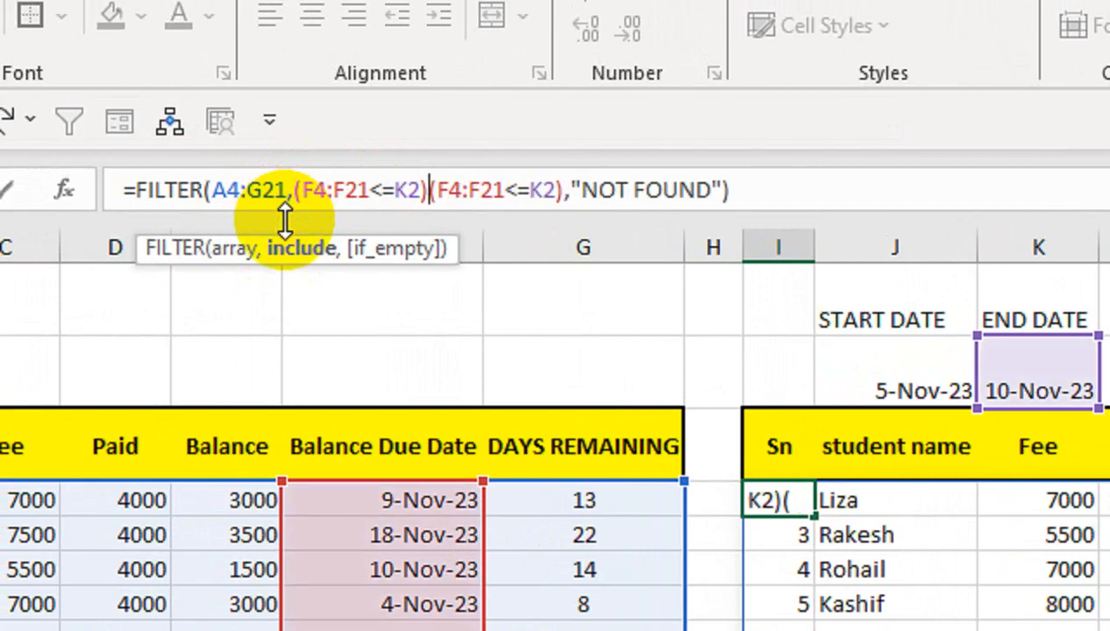
left_click(379, 189)
key("BackSpace")
type(">")
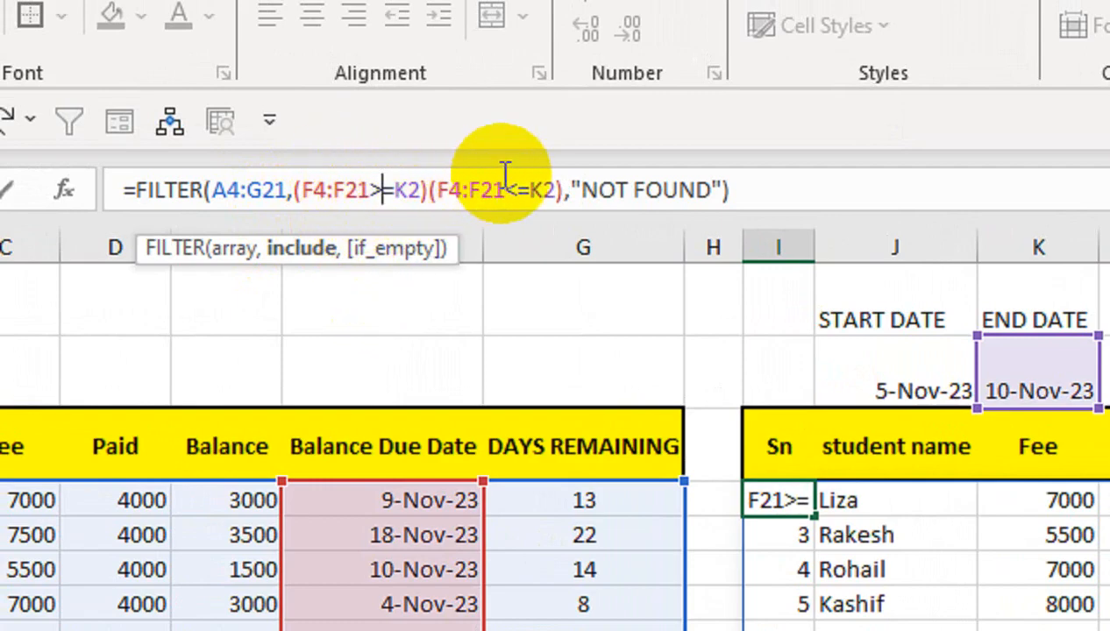
Make the first condition compare the due dates with the start date cell, as (F4:F21>=J2).
left_click(894, 356)
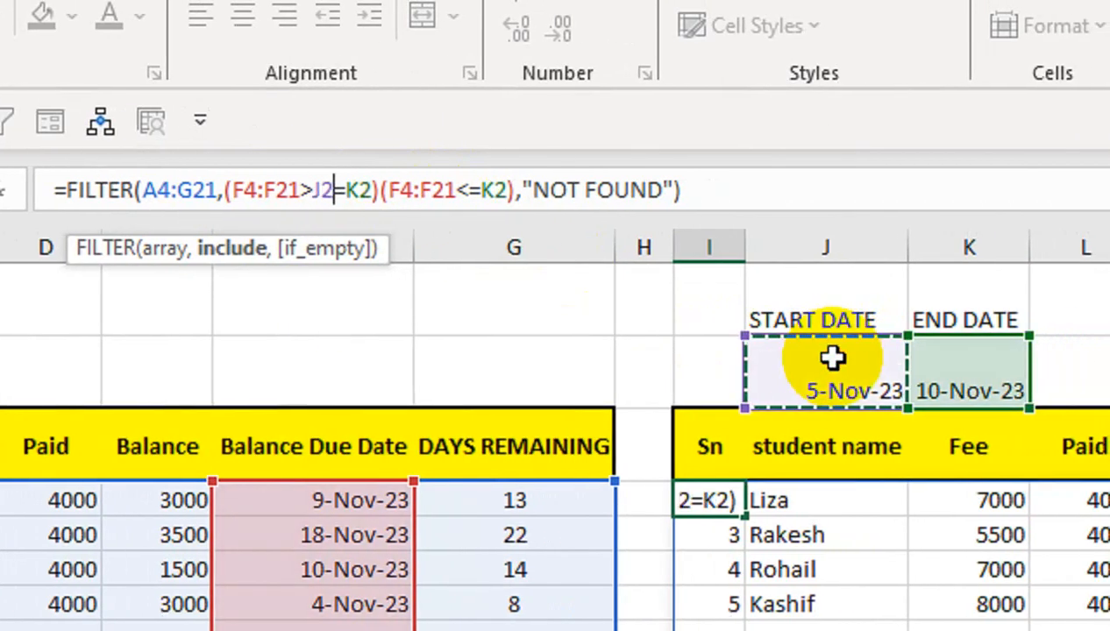
left_click(371, 199)
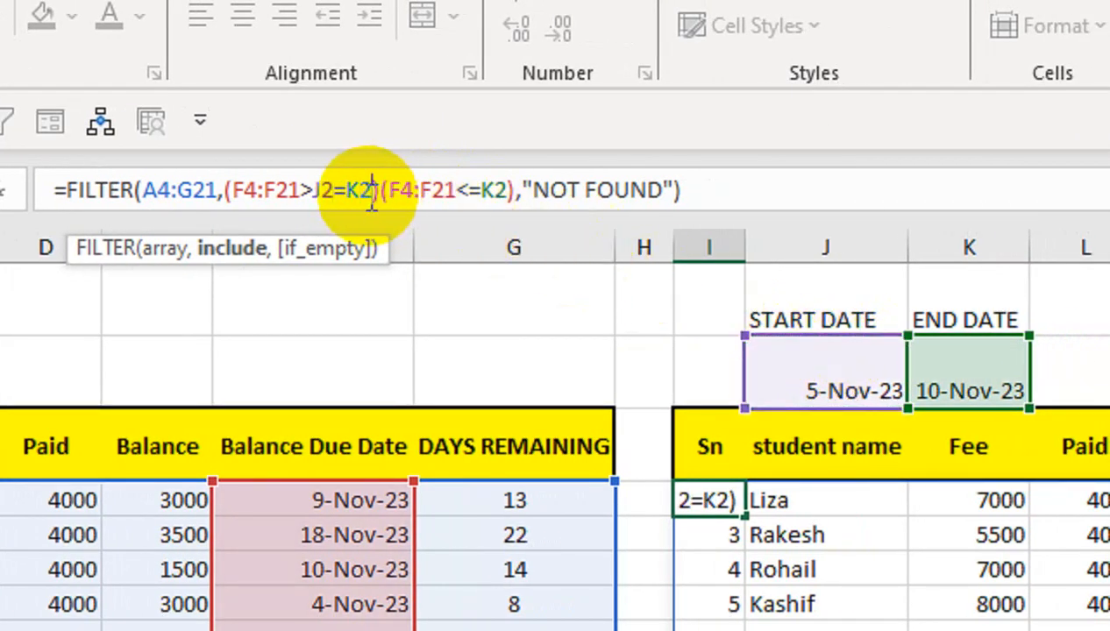
key("BackSpace")
key("BackSpace")
key("BackSpace")
key("BackSpace")
key("BackSpace")
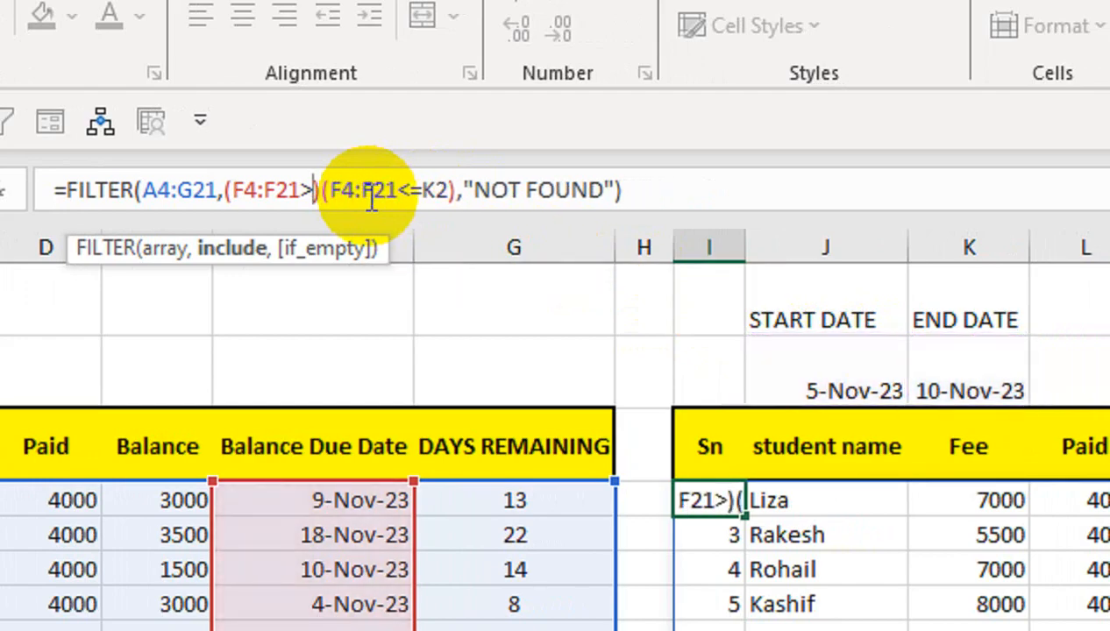
type("=")
left_click(758, 382)
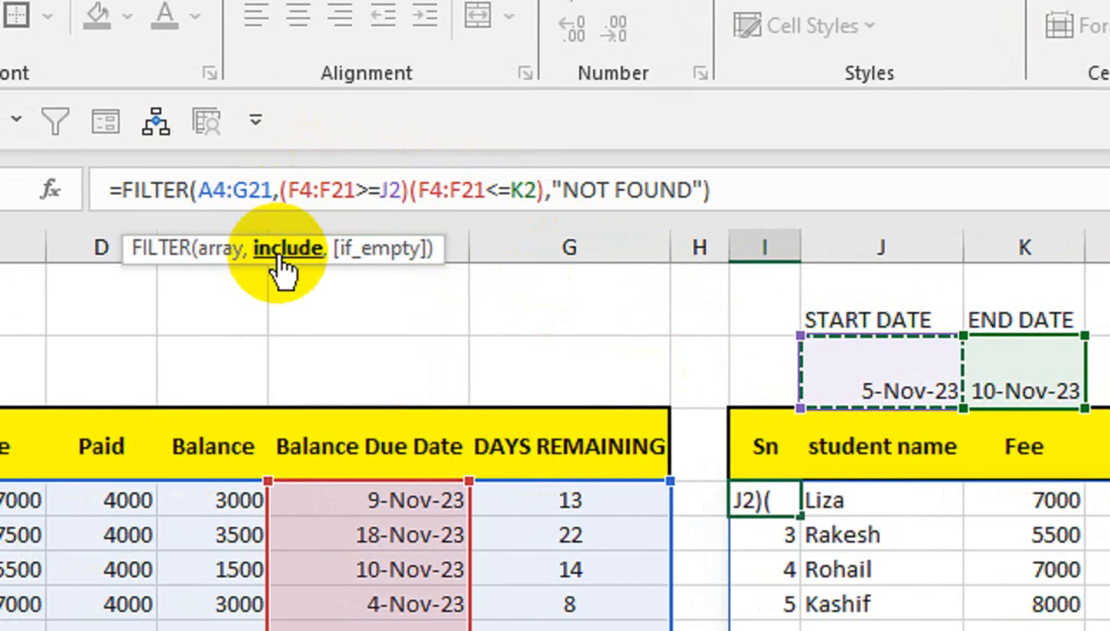
Join the two date conditions with the * operator and commit the FILTER formula.
left_click(406, 190)
type("*")
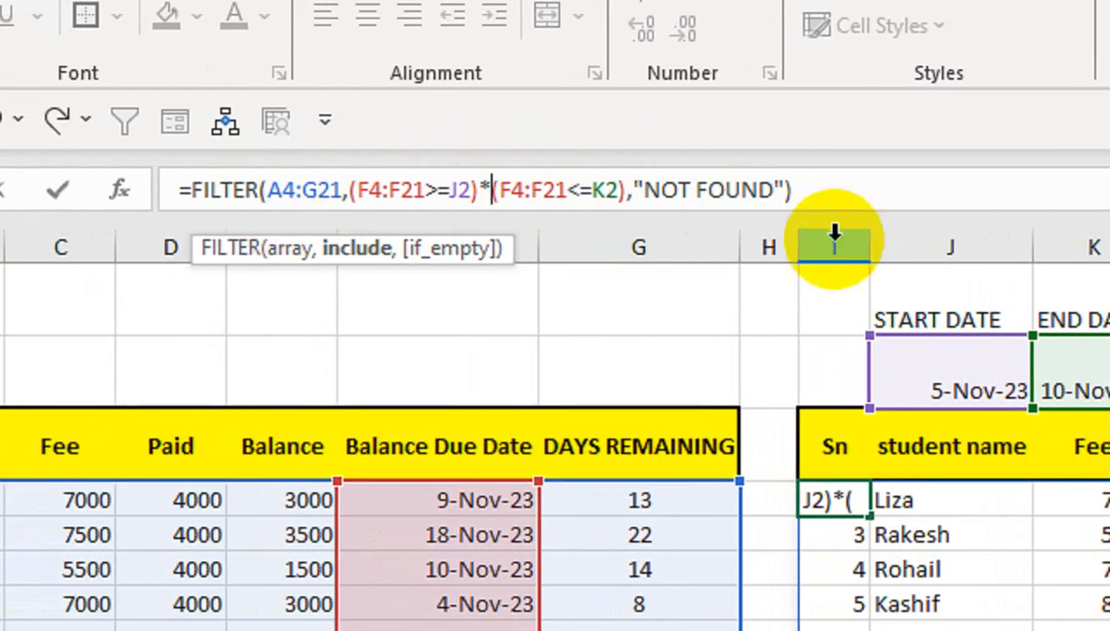
key("Return")
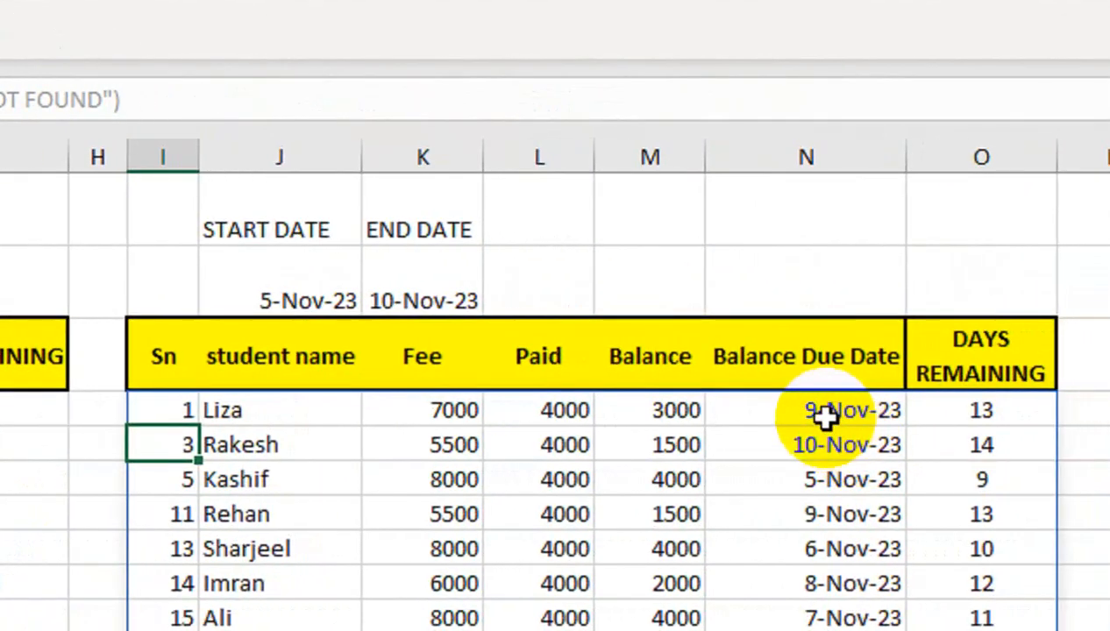
Centre the dates in J2:K2 horizontally and vertically, and make them bold.
left_click_drag(323, 286, 366, 281)
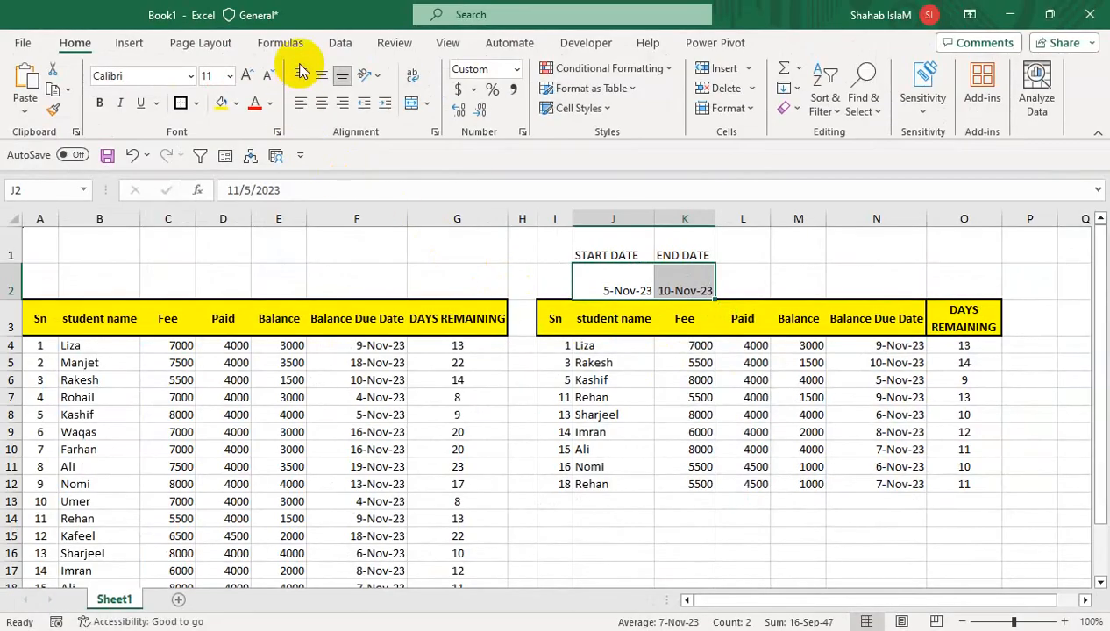
left_click(320, 103)
left_click(321, 76)
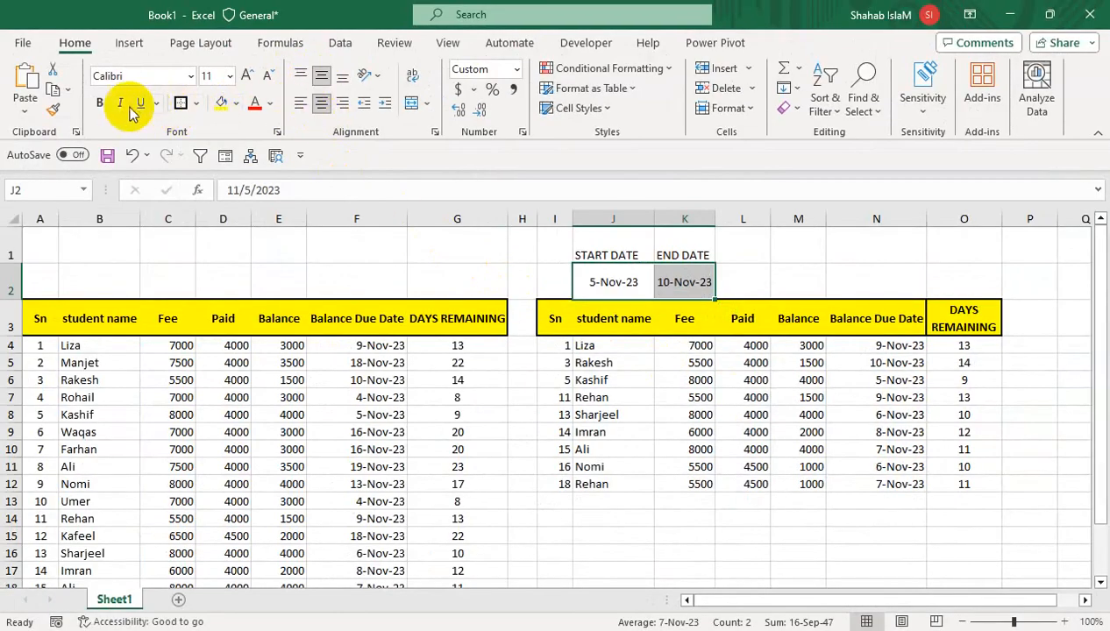
left_click(99, 102)
Centre the START DATE and END DATE labels in J1:K1 horizontally and vertically.
left_click_drag(607, 238, 662, 240)
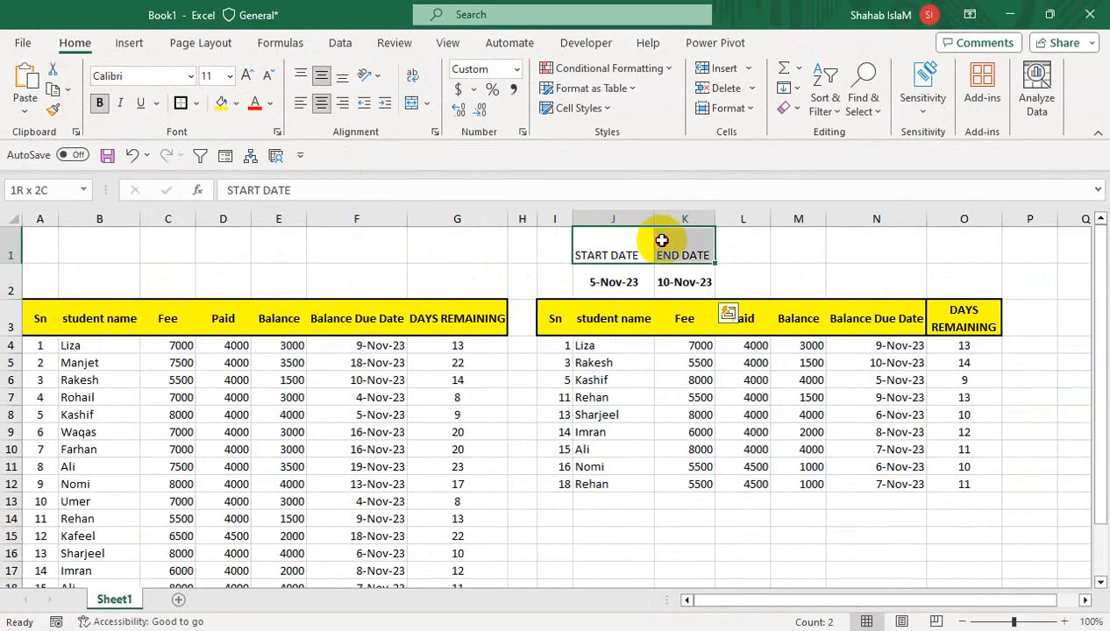
left_click(320, 105)
left_click(317, 76)
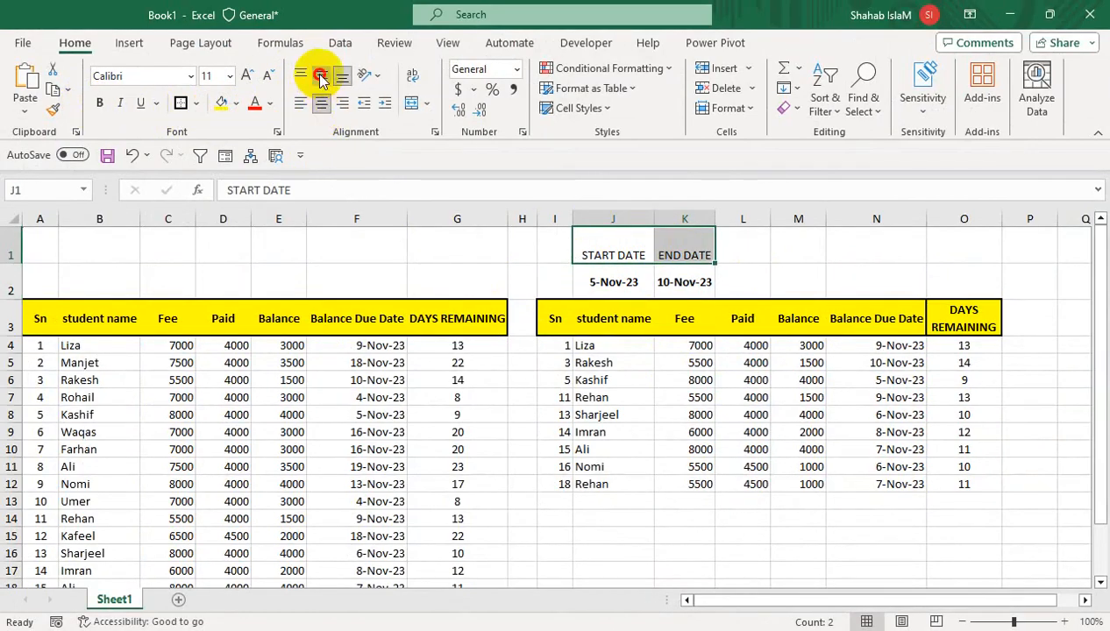
Give the START DATE and END DATE label cells a black fill and white font.
left_click(236, 103)
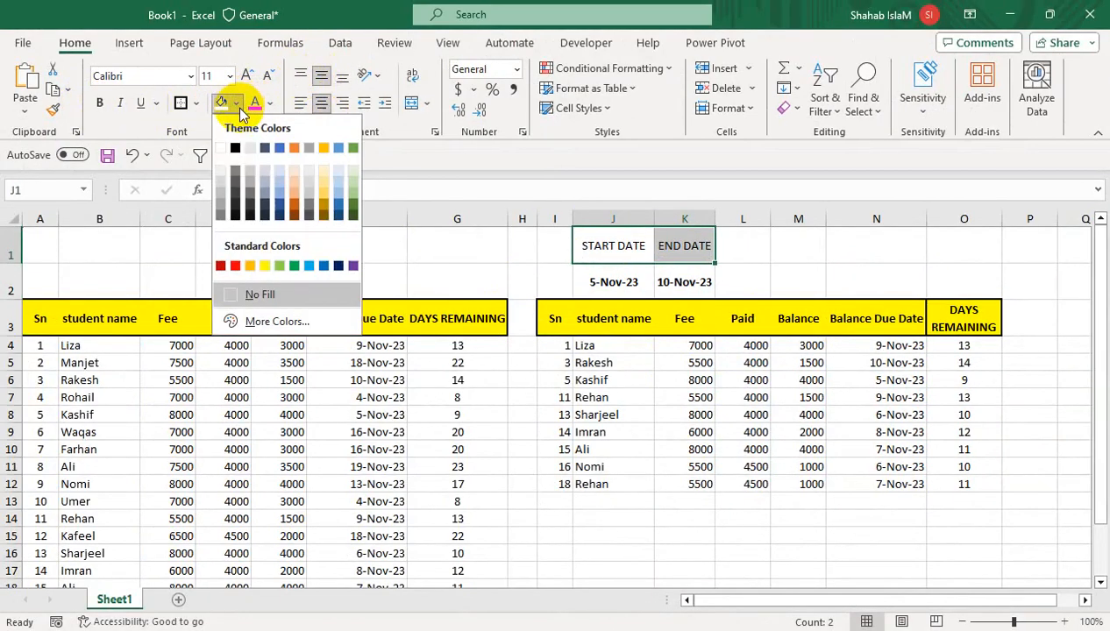
left_click(249, 149)
left_click(269, 103)
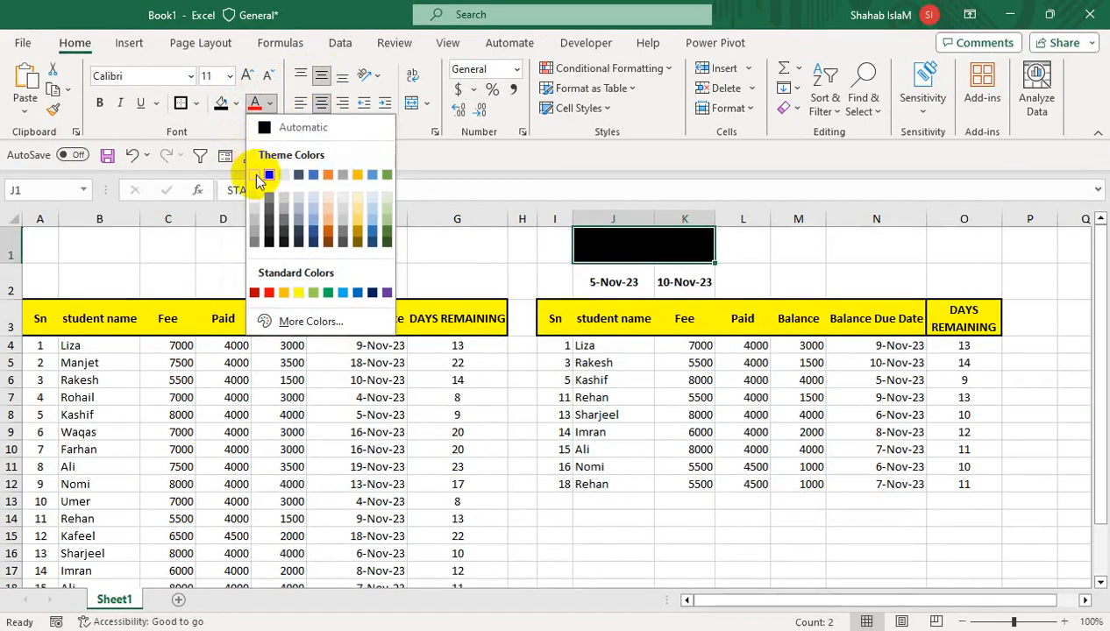
left_click(254, 174)
left_click(596, 399)
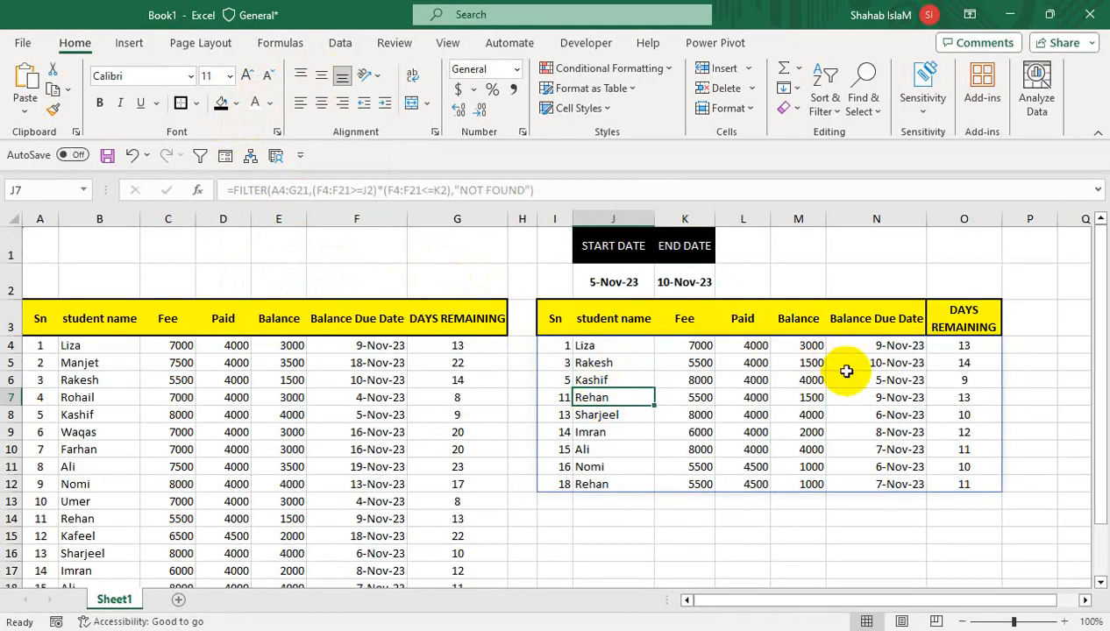
Set the START DATE in J2 to 10-Nov-23.
left_click(619, 286)
type("10-NOV")
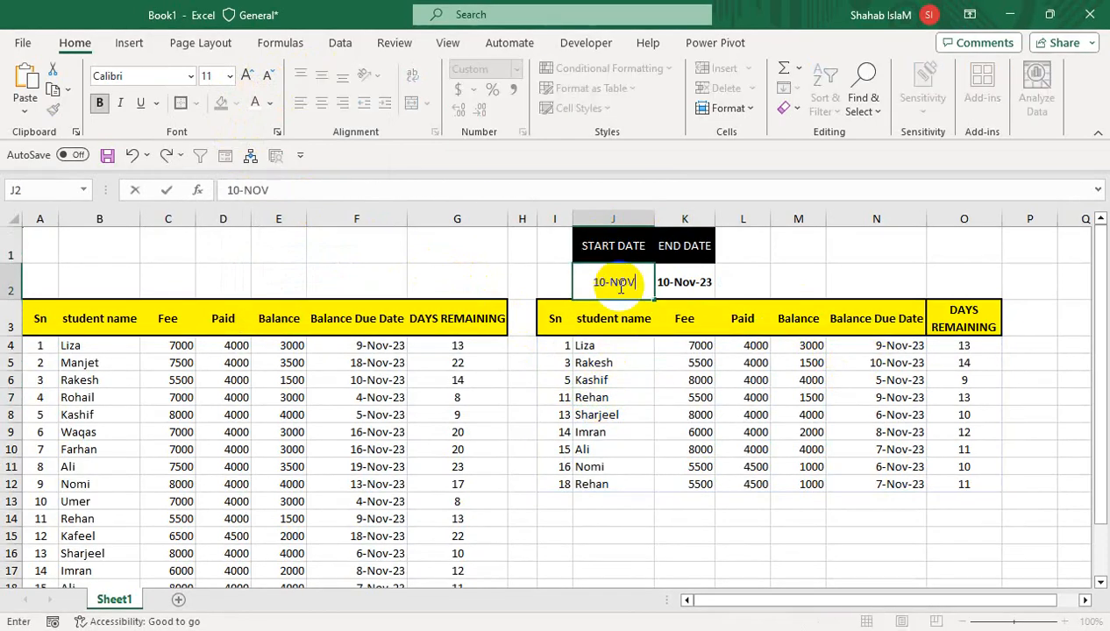
type("-23")
key("Return")
Set the END DATE in K2 to 15-Nov-23.
key("Up")
key("Down")
key("Right")
key("Down")
key("Right")
key("Right")
key("Left")
key("Left")
key("Up")
key("Up")
type("101")
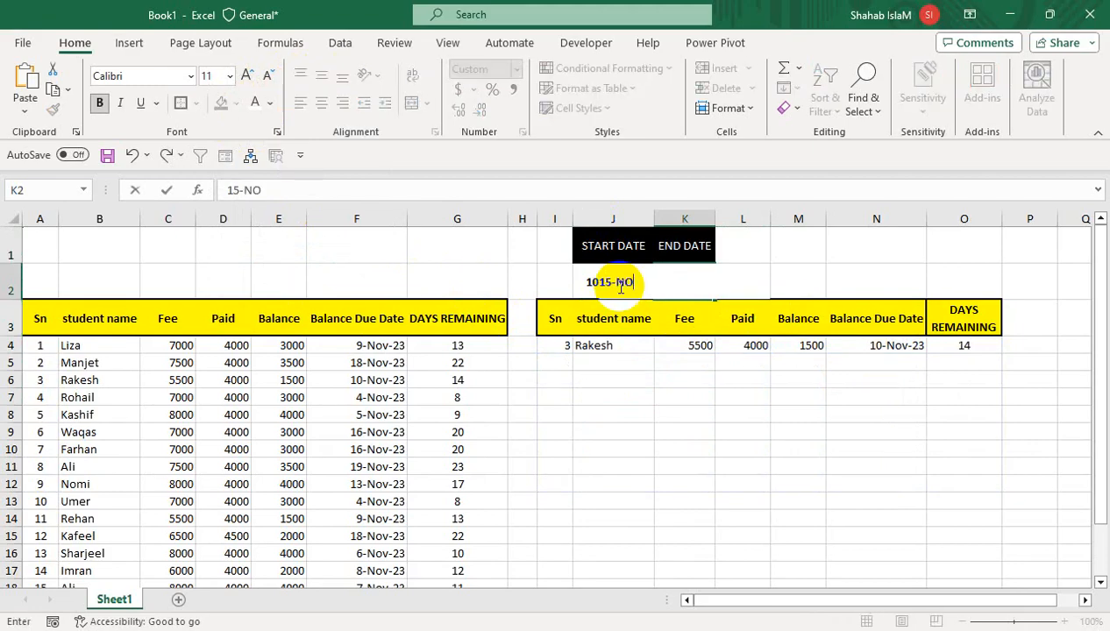
type("5-NOV-23")
key("Return")
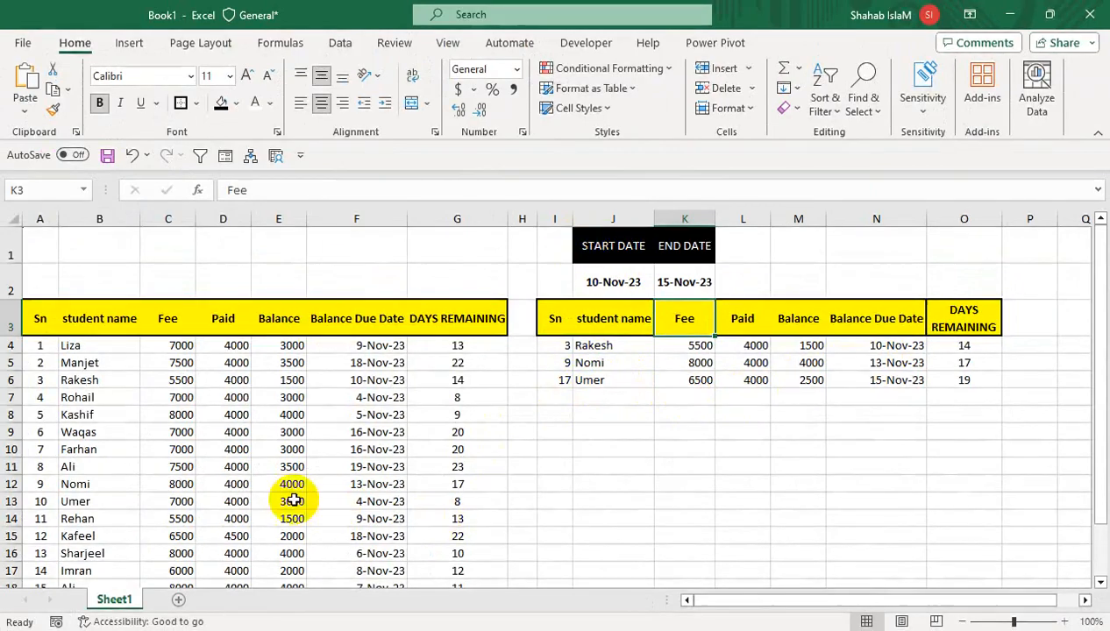
Create a copy of Sheet1 in the same workbook, placed before the original sheet.
right_click(116, 599)
left_click(203, 404)
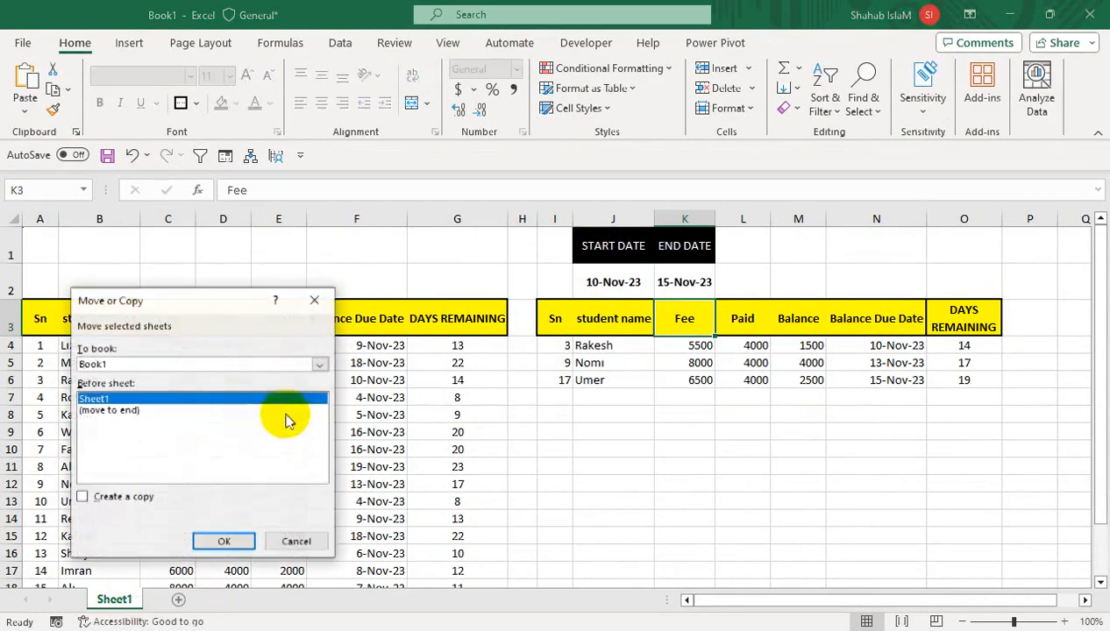
left_click(145, 497)
left_click(223, 541)
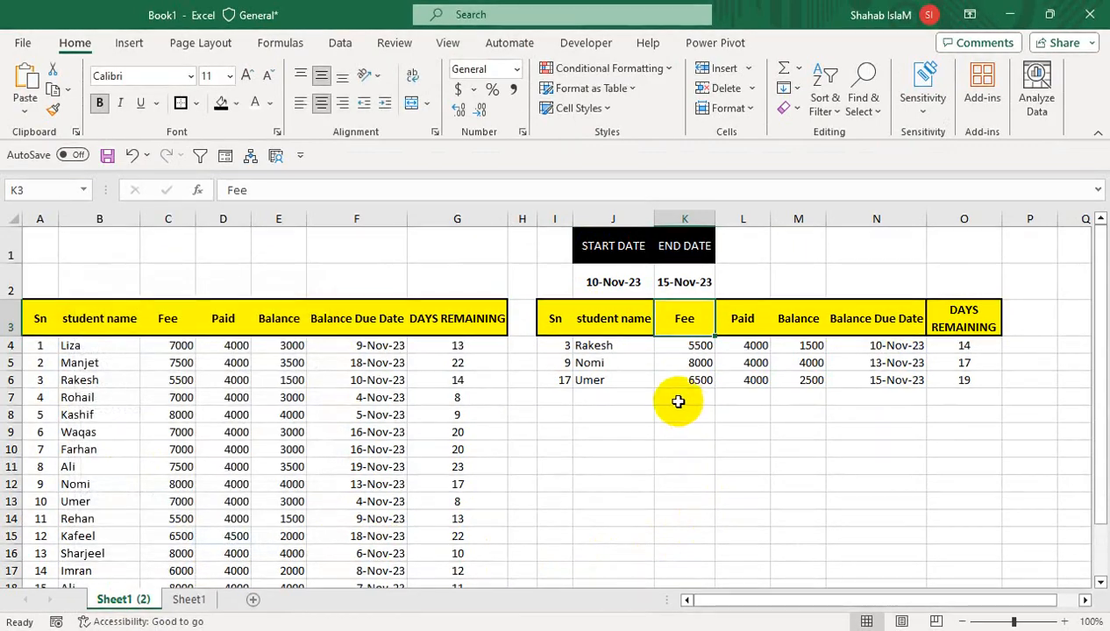
On the copied sheet, delete the filtered results in I4:O6 and clear all contents and formatting from J1:K2.
left_click_drag(562, 346, 931, 378)
key("Delete")
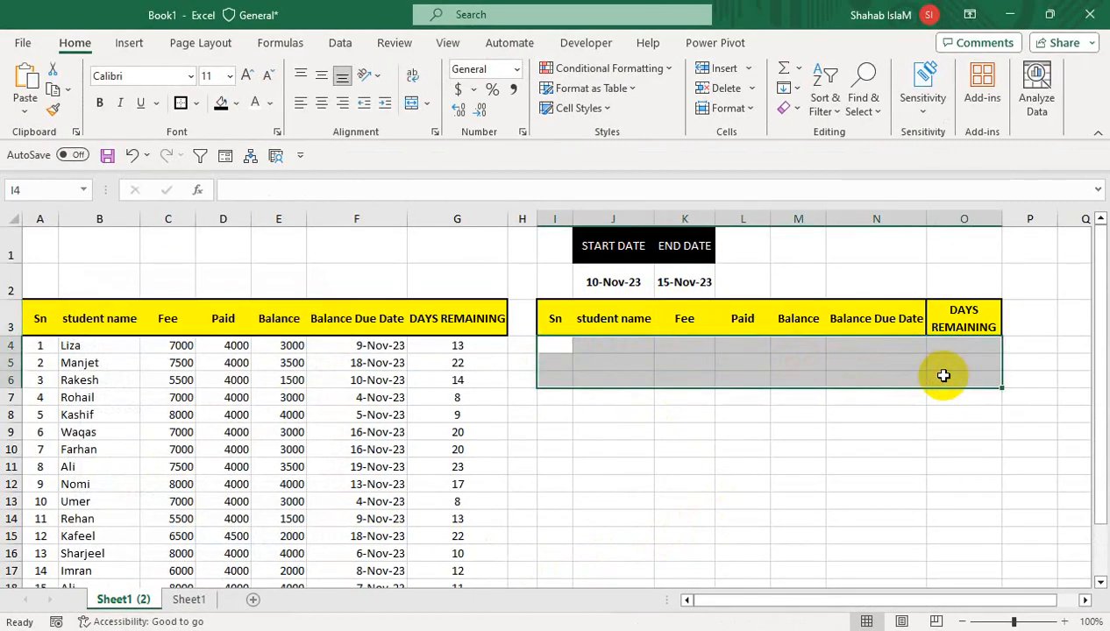
left_click_drag(630, 246, 684, 285)
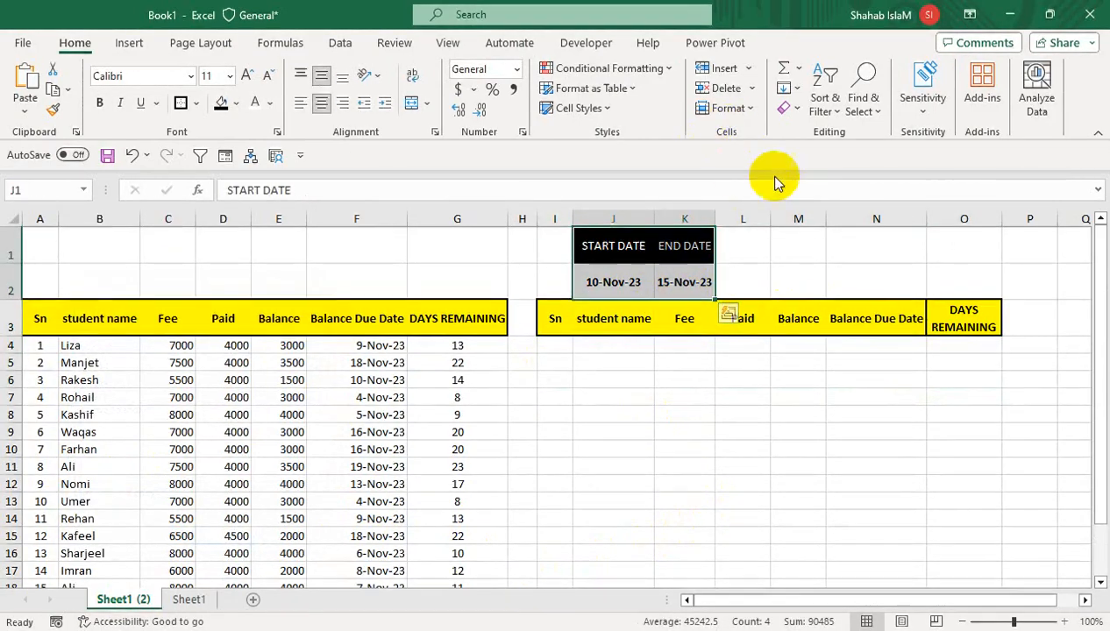
left_click(785, 107)
left_click(787, 129)
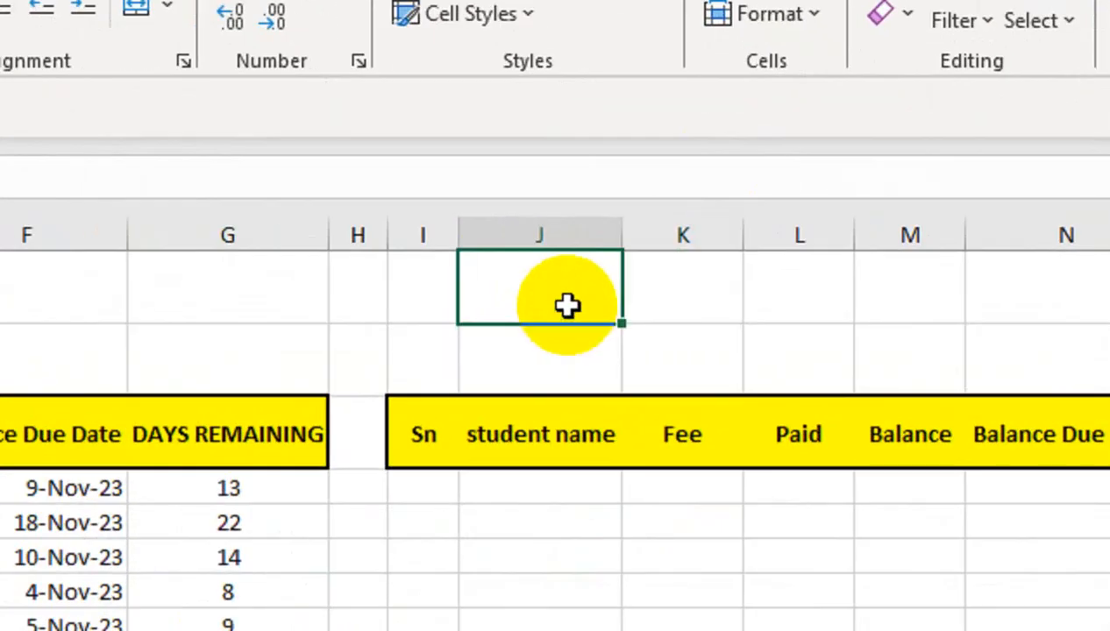
left_click(562, 351)
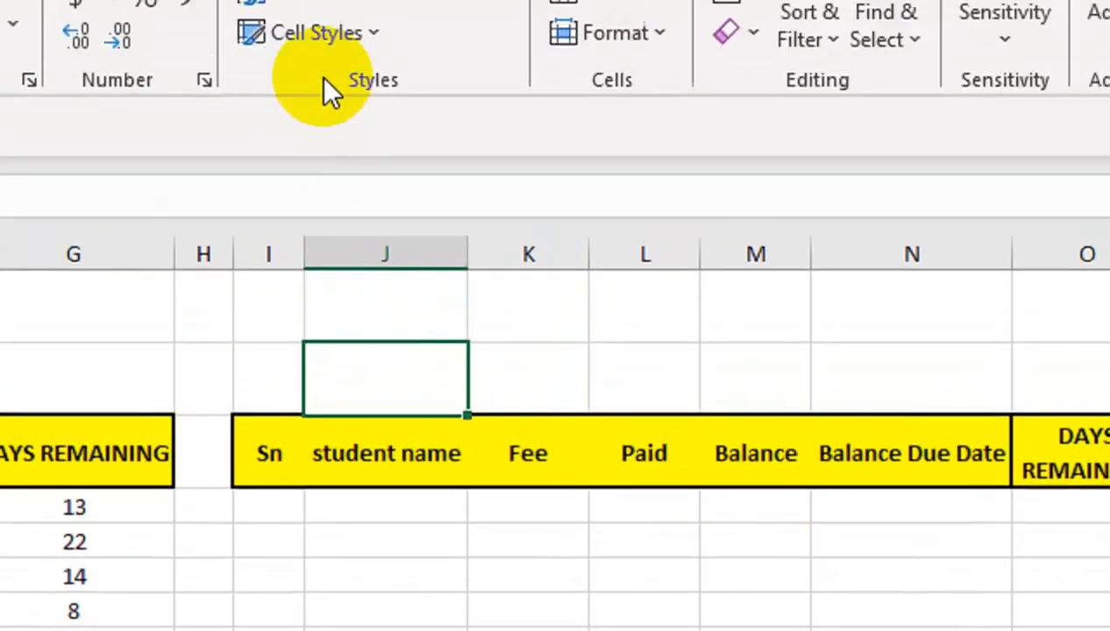
Insert a spin button form control that covers cells I1:I2.
left_click(326, 87)
left_click(339, 219)
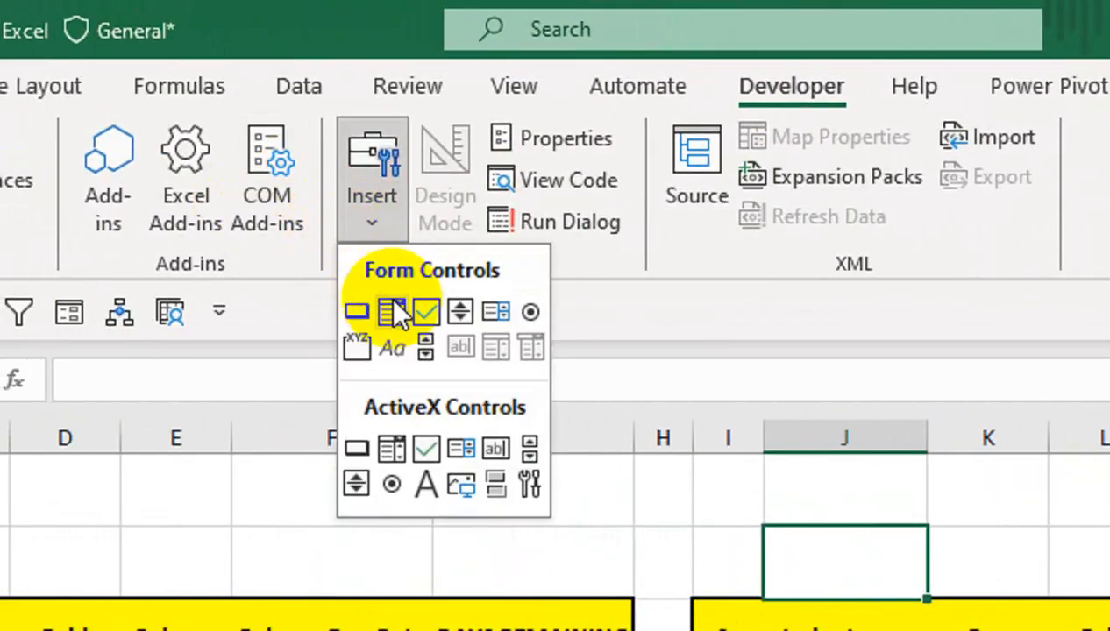
left_click(454, 310)
left_click_drag(693, 426, 730, 474)
key("ctrl+z")
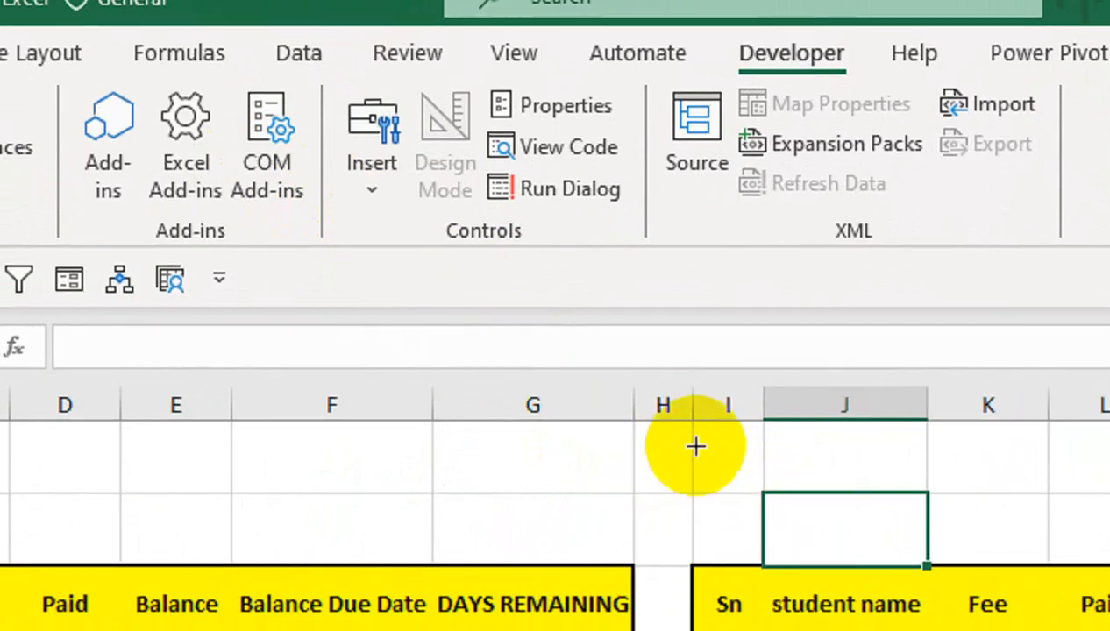
left_click_drag(693, 422, 763, 563)
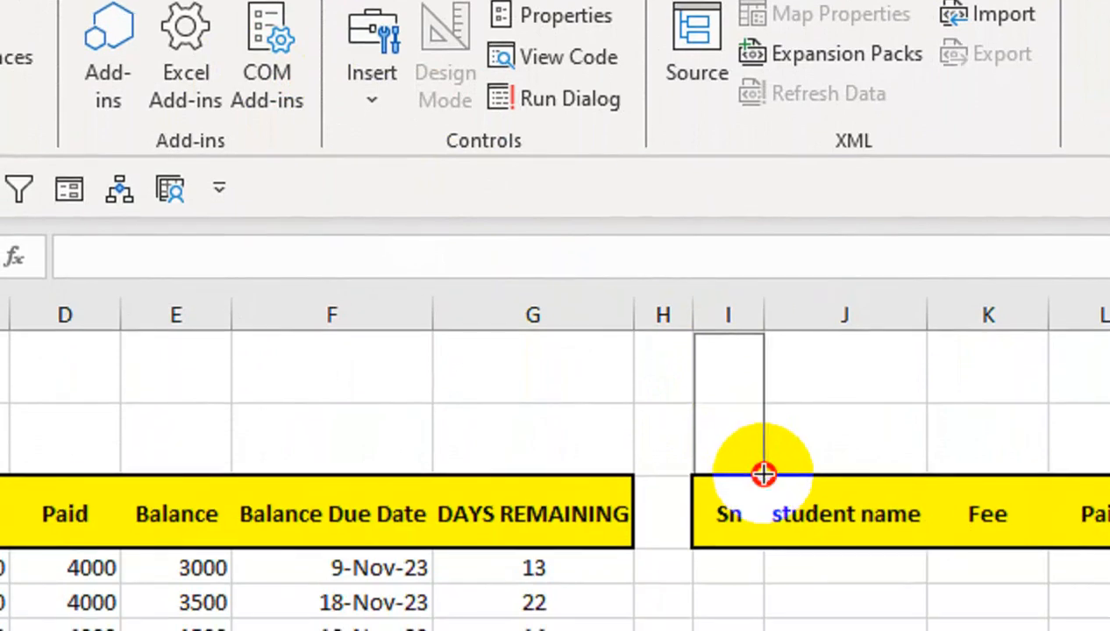
left_click_drag(763, 474, 763, 475)
Set the spin button's minimum value to 1 and maximum value to 30 in its control settings.
right_click(735, 382)
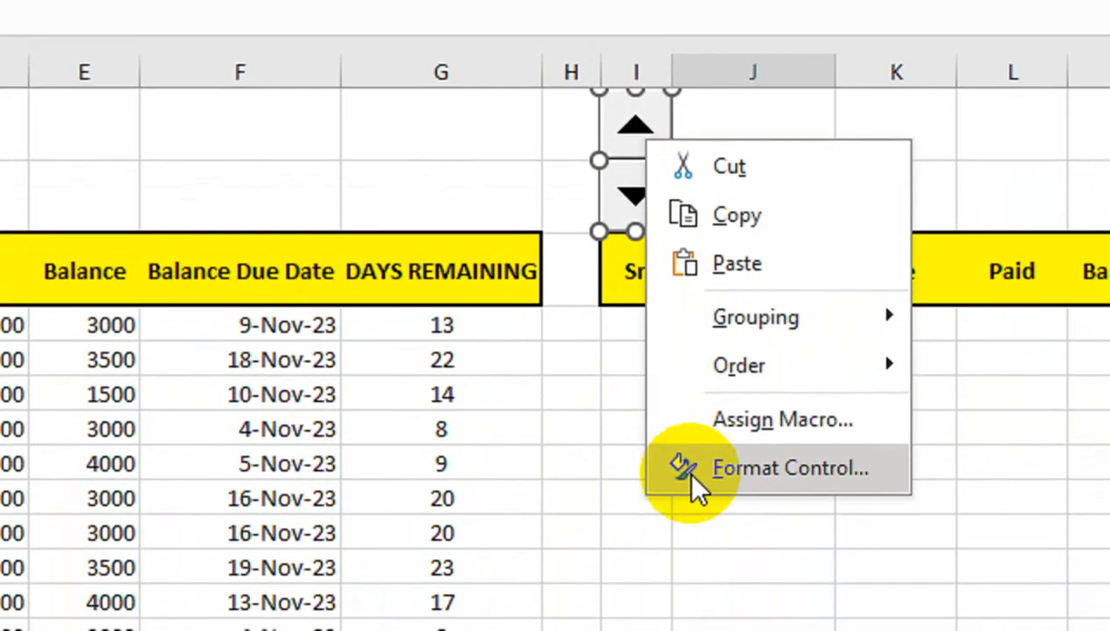
left_click(685, 478)
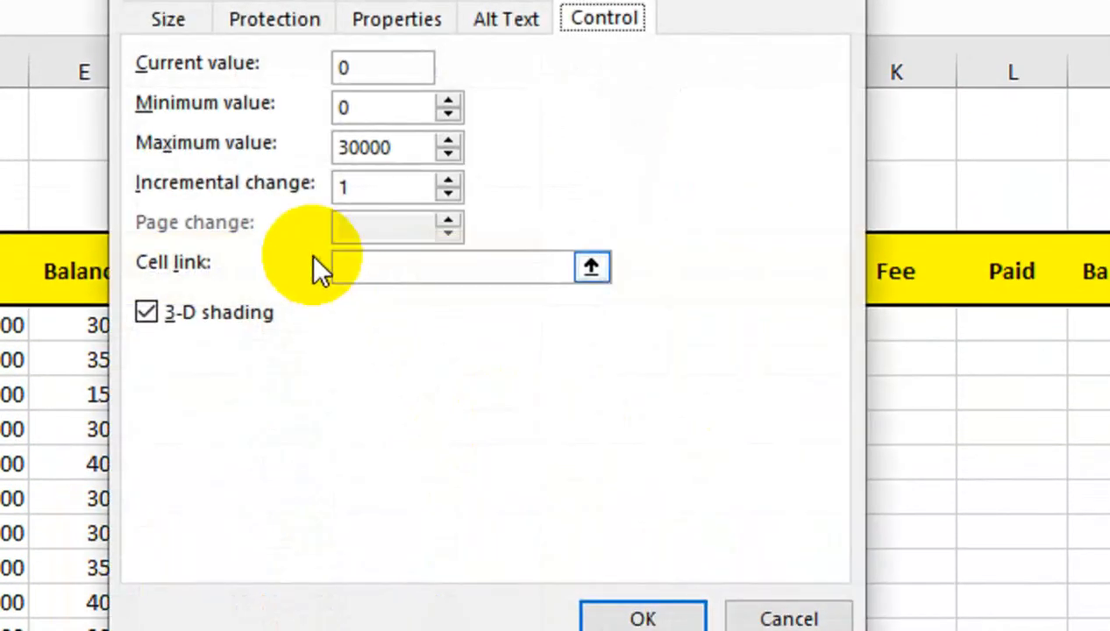
left_click(351, 112)
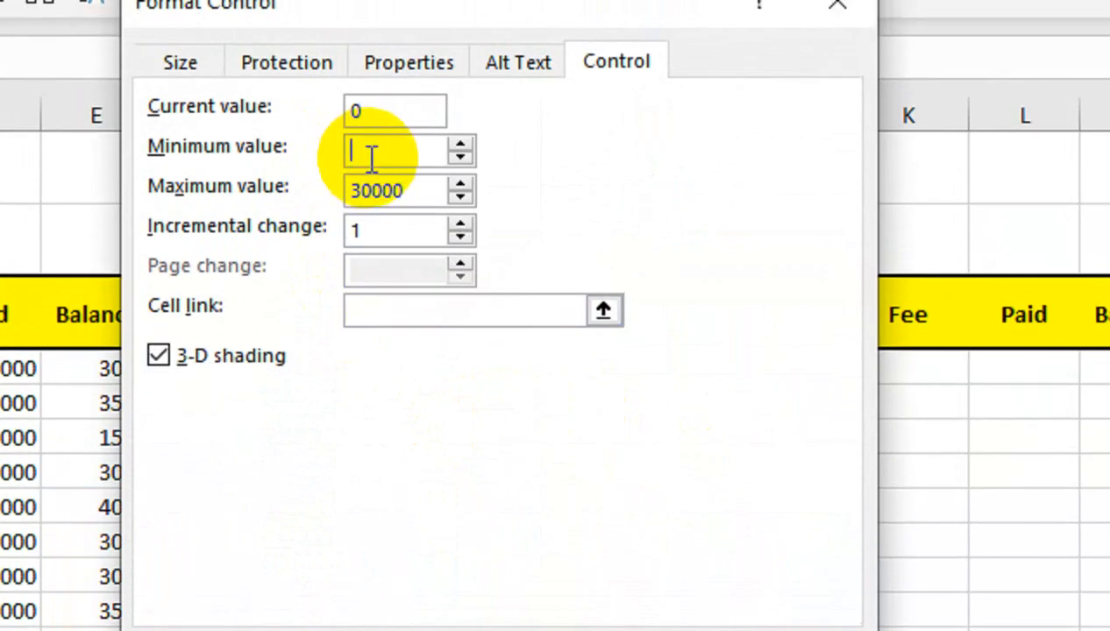
double_click(355, 192)
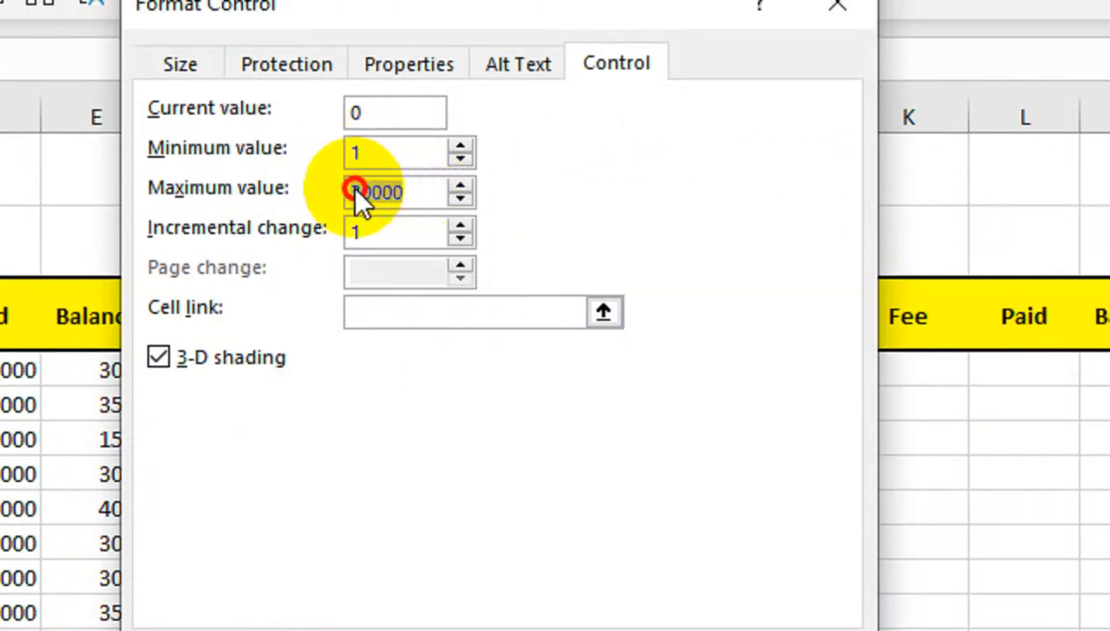
type("30")
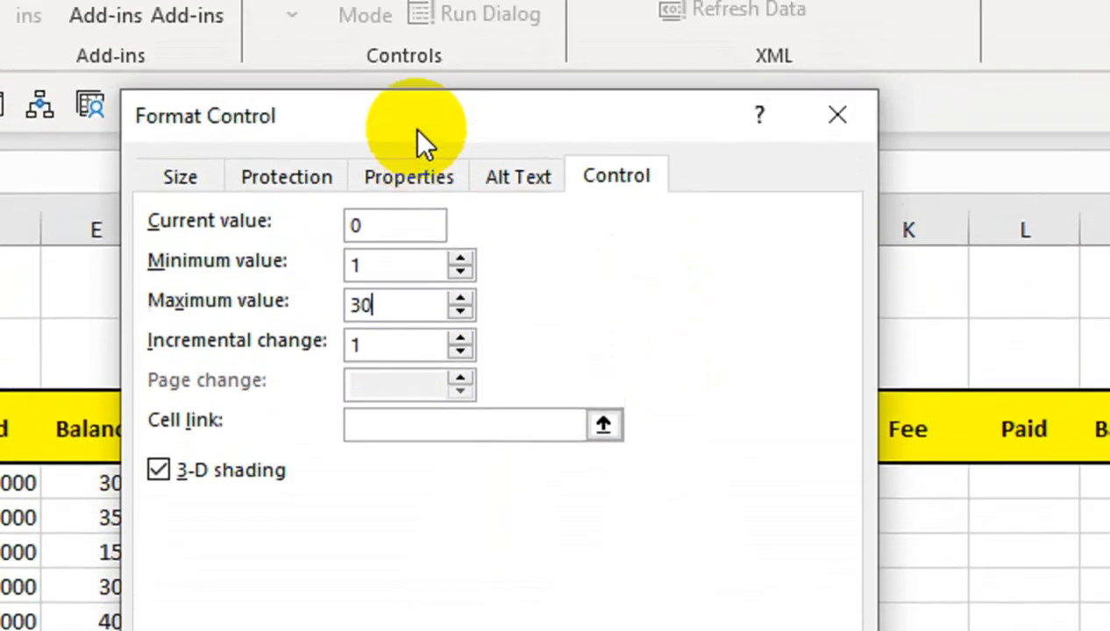
Link the spin button to cell J1 and apply the control settings.
left_click_drag(417, 130, 279, 159)
left_click(391, 420)
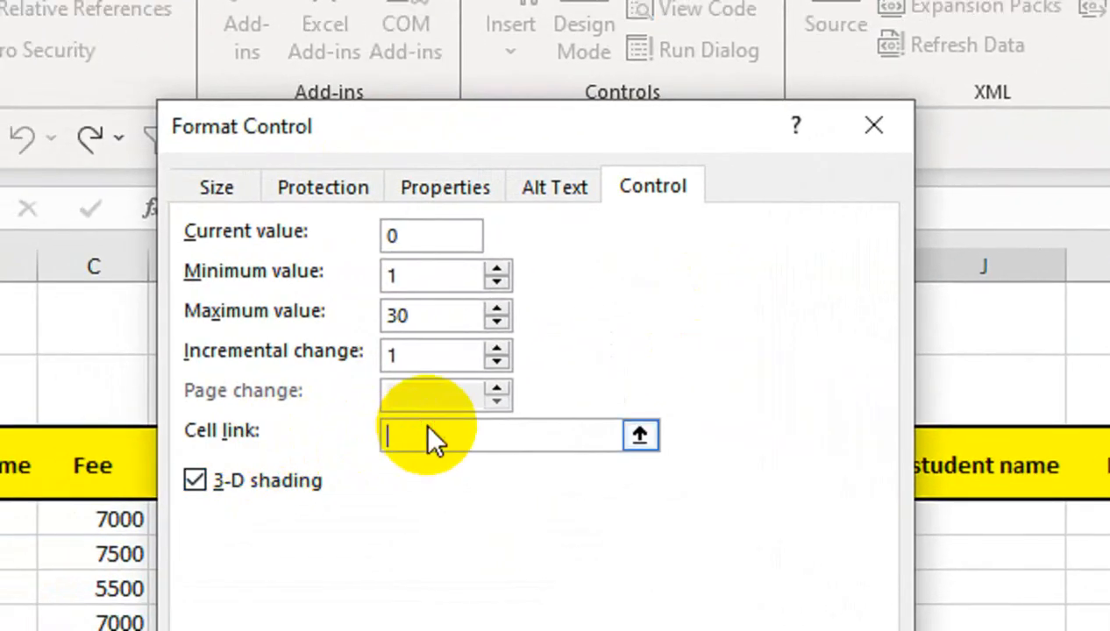
left_click_drag(546, 137, 466, 158)
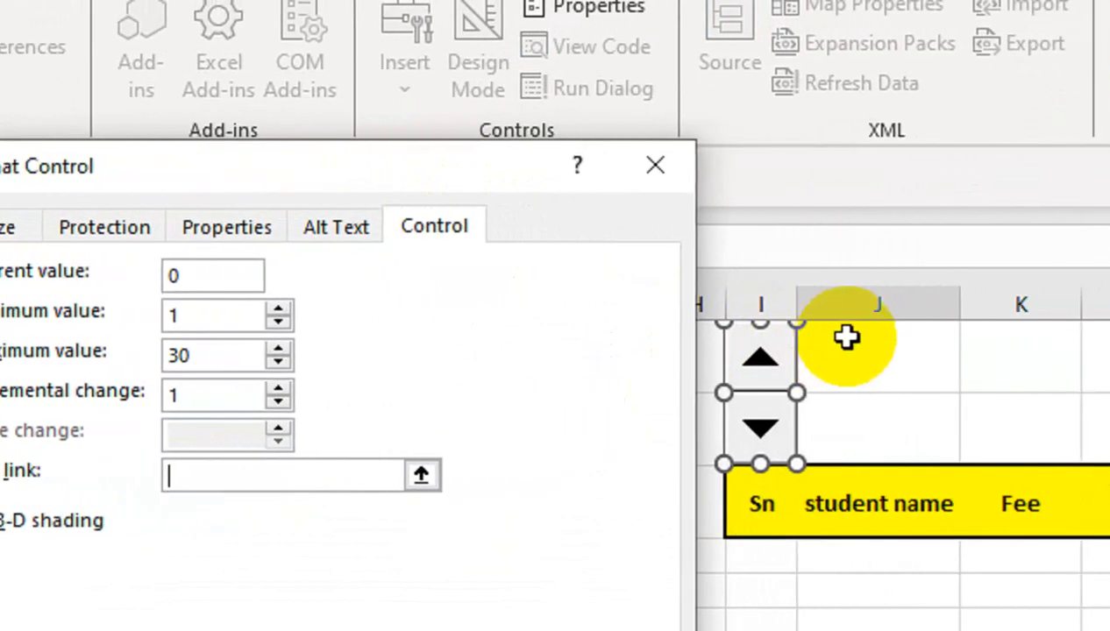
left_click(978, 333)
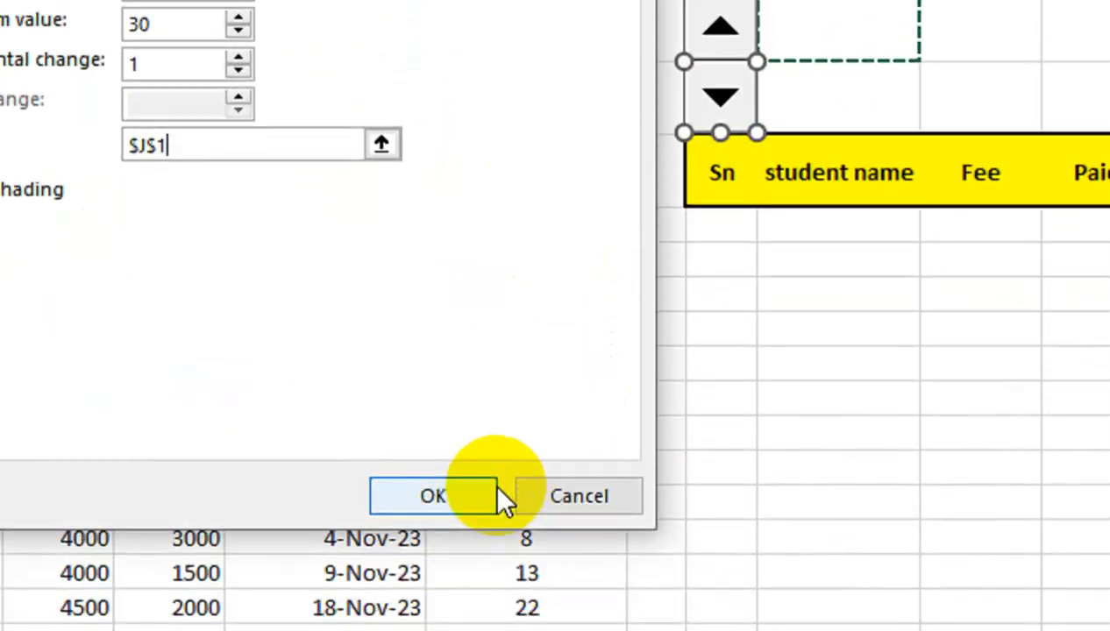
left_click(487, 630)
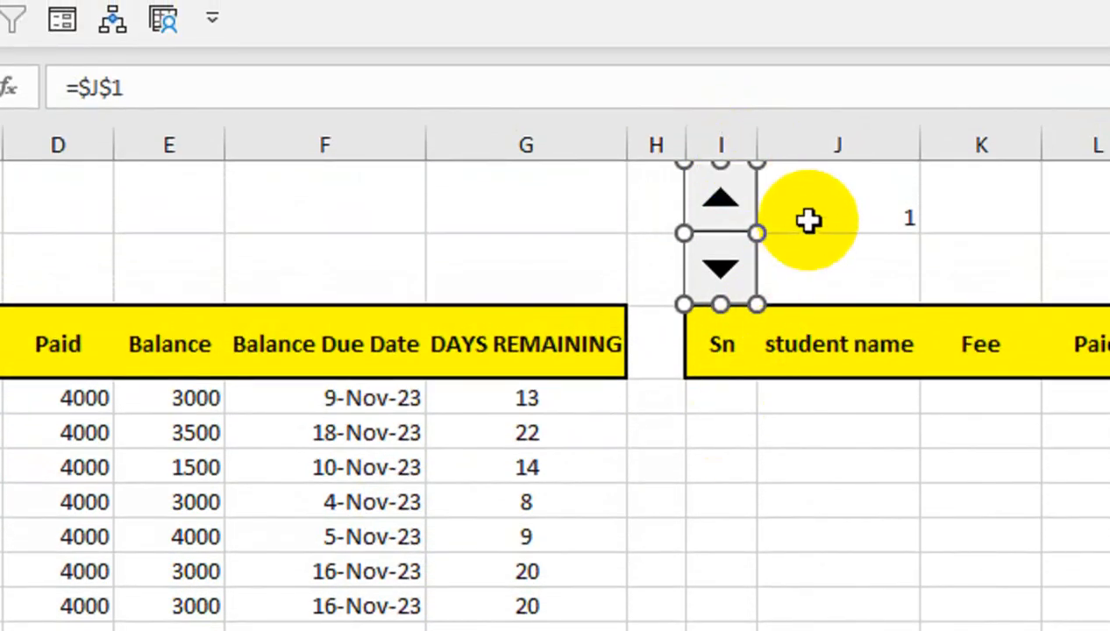
Merge and centre J1:J2, align its value vertically in the middle, and enlarge the font.
left_click_drag(808, 223, 820, 245)
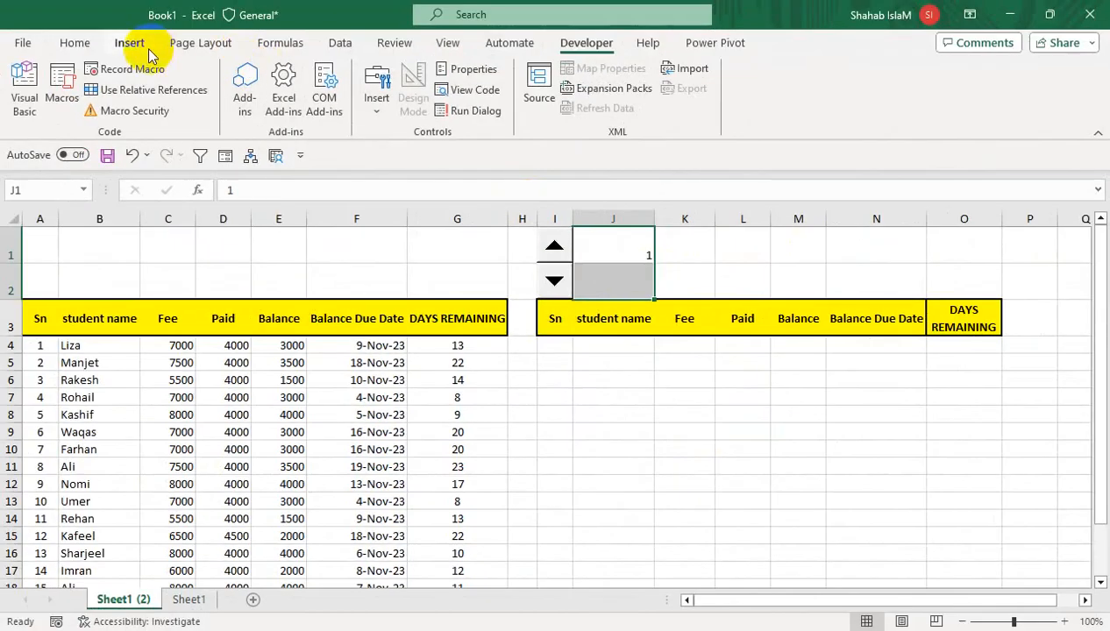
left_click(76, 43)
left_click(324, 105)
left_click(321, 74)
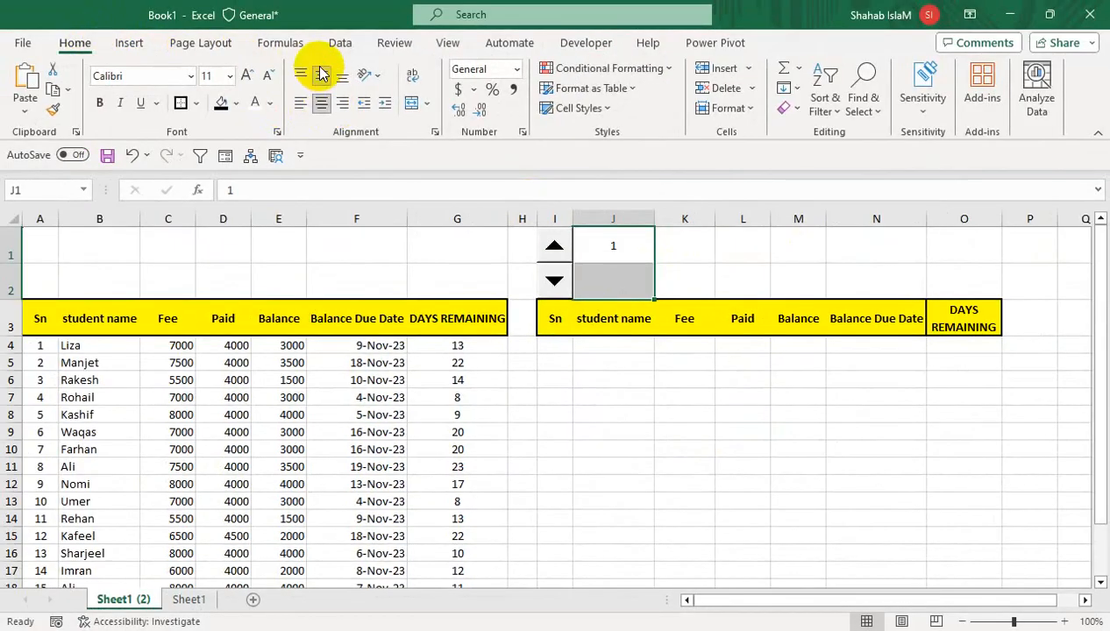
left_click(249, 76)
Give the merged J1 cell a black fill and white font.
left_click(220, 107)
left_click(255, 104)
left_click(579, 400)
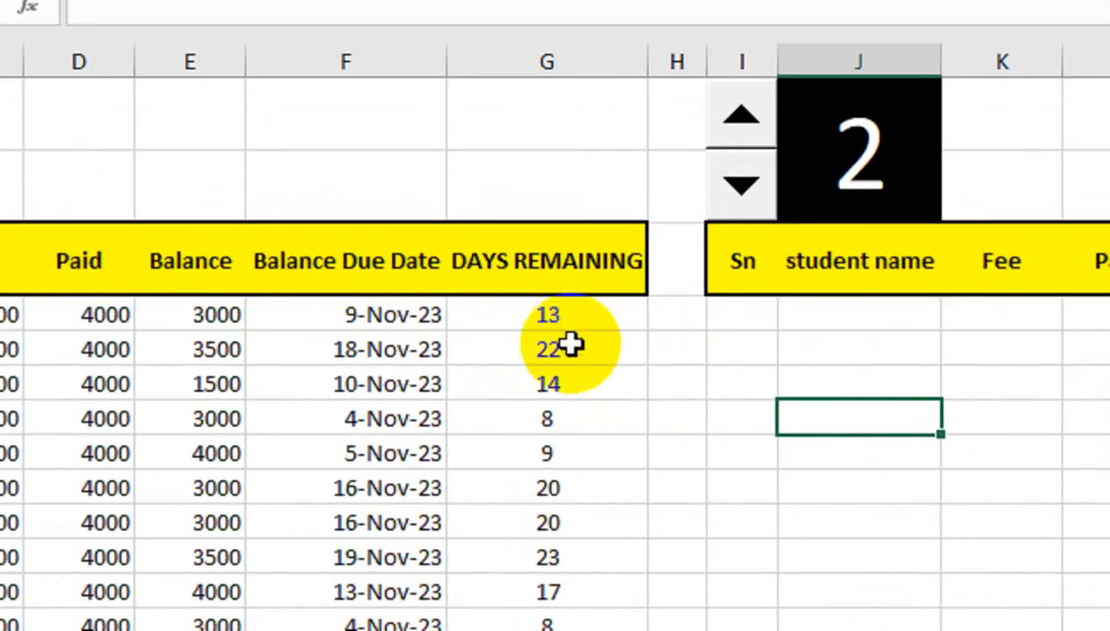
Start a FILTER formula in I4 with the student data A4:G21 as the array.
left_click(762, 331)
type("=FILE")
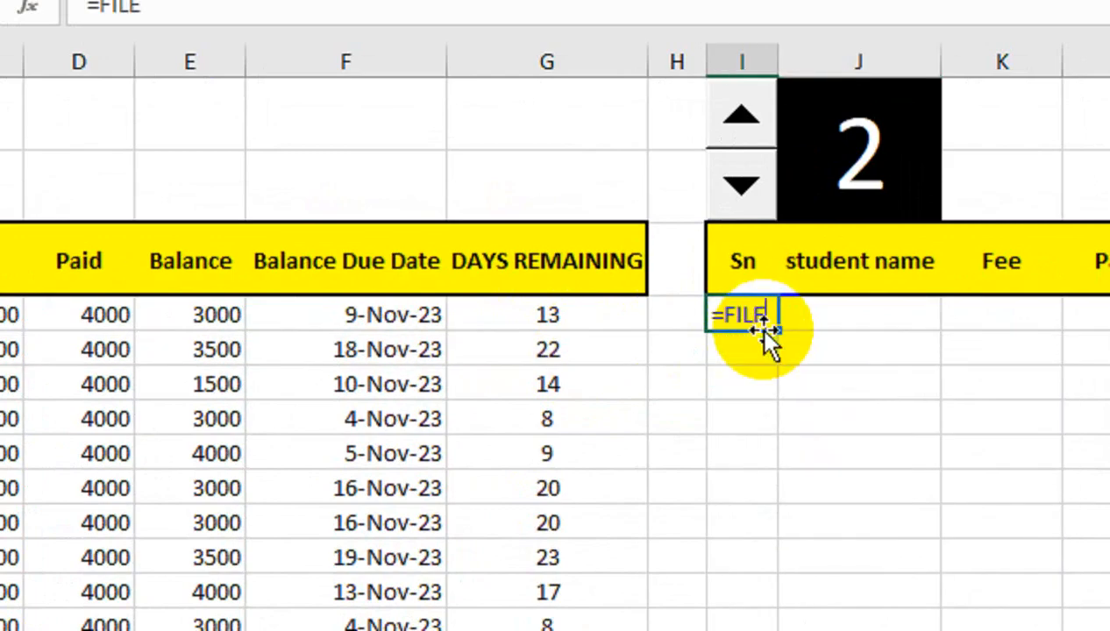
key("BackSpace")
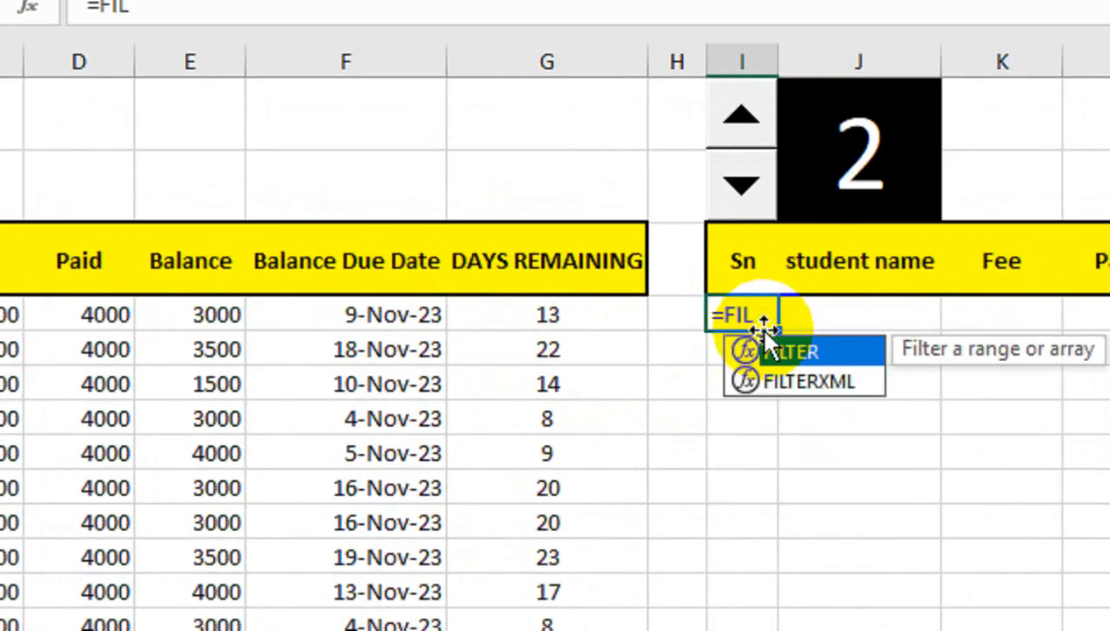
type("T")
key("Tab")
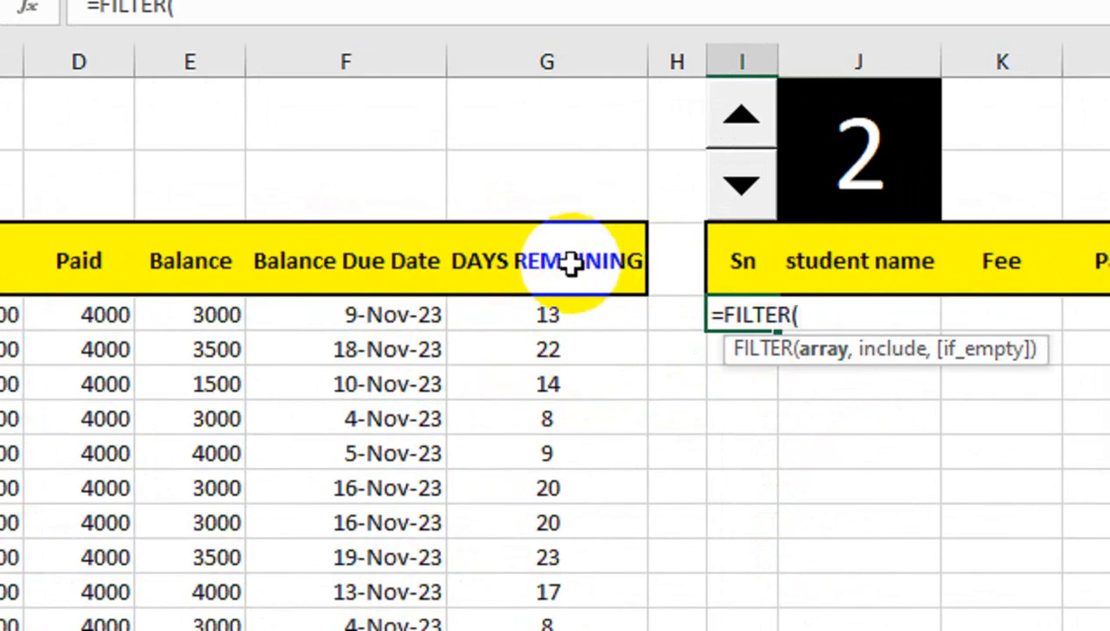
left_click(563, 320)
key("ctrl+shift+Left")
key("ctrl+shift+Down")
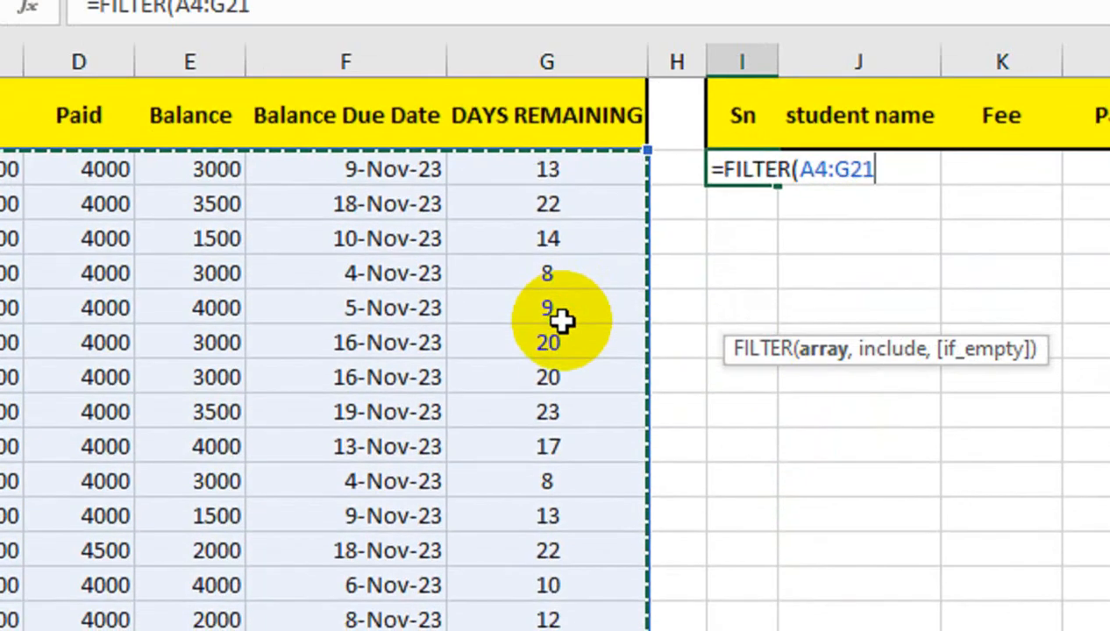
type(",")
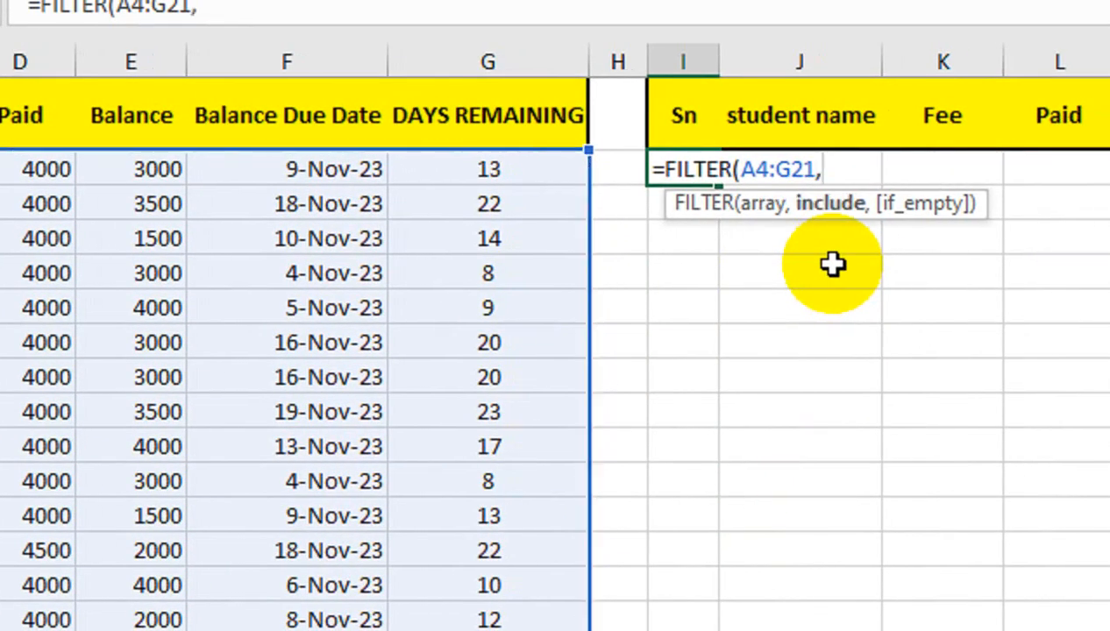
Add the include condition G4:G21<=J1 so the formula compares the days remaining with the spin button value.
key("Up")
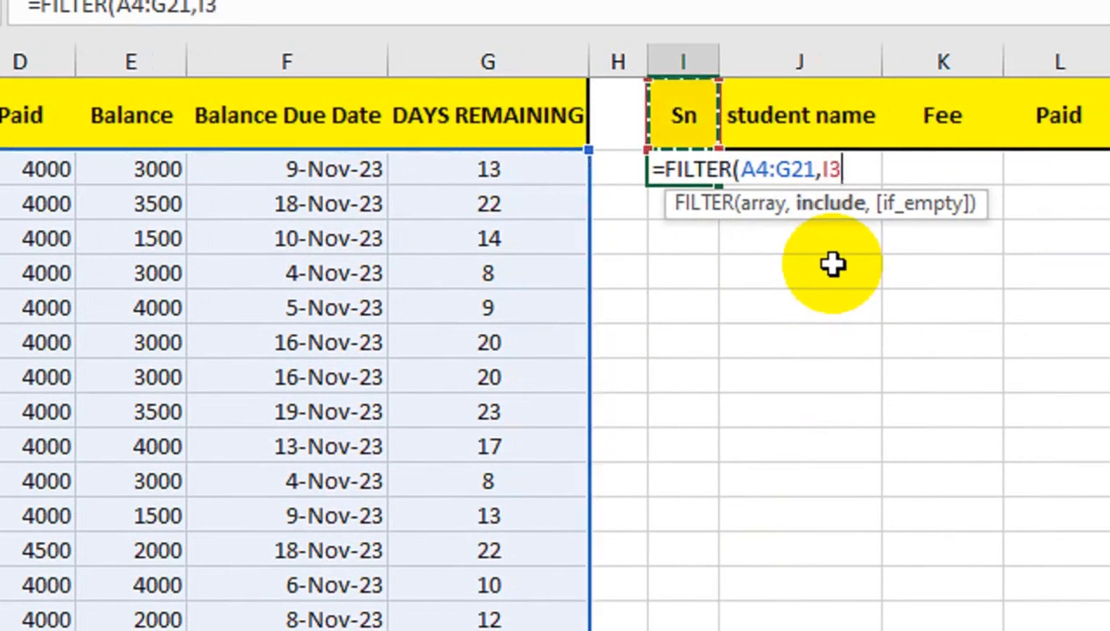
key("Up")
key("Up")
key("Down")
key("Down")
key("Down")
key("Left")
key("Left")
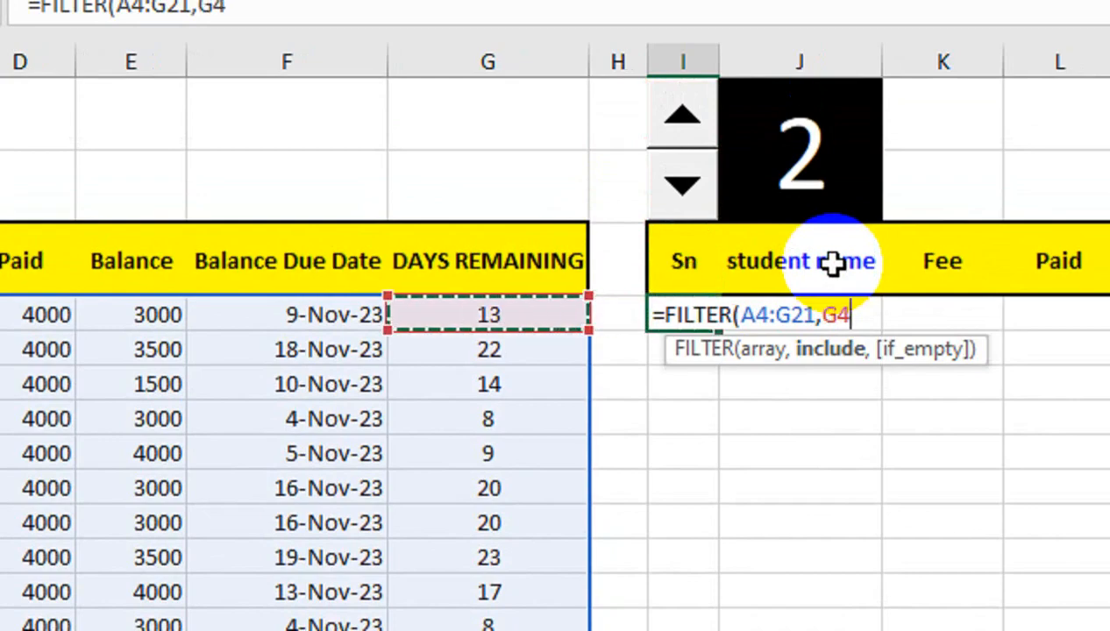
key("ctrl+shift+Down")
type(",")
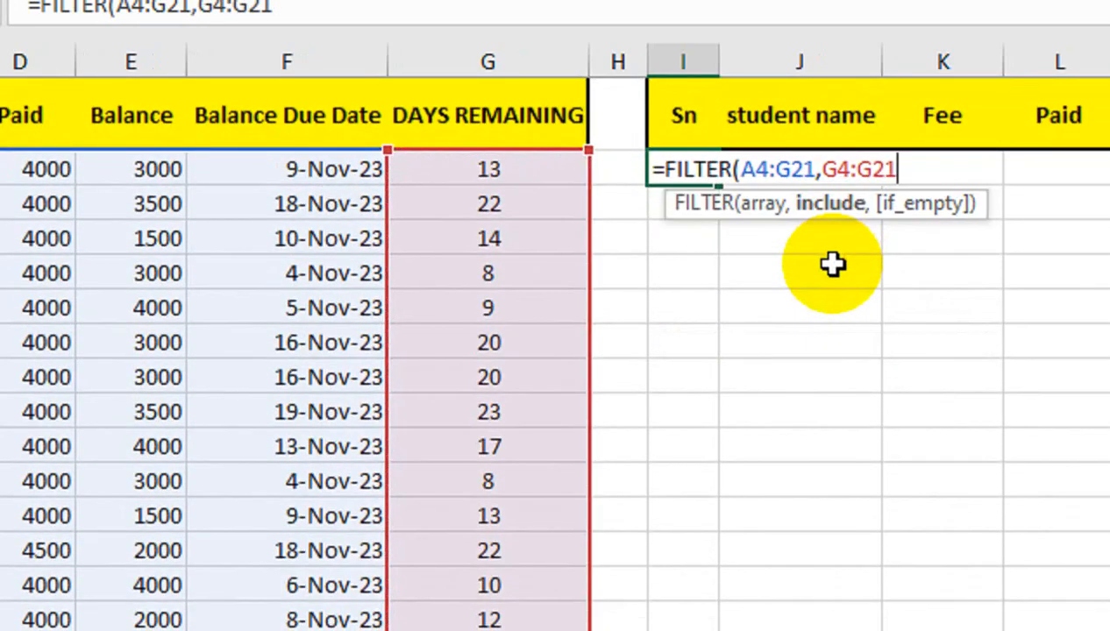
key("Up")
key("Up")
key("Up")
key("Right")
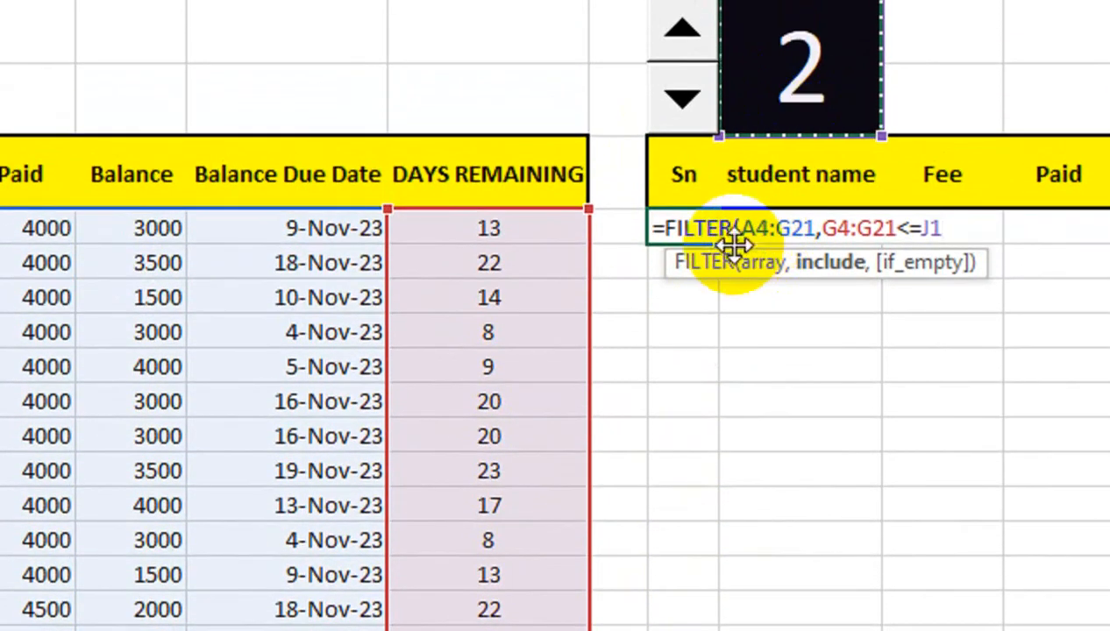
Add "NOT FOUND" as the if_empty argument and commit the FILTER formula.
type(",\"NOT F")
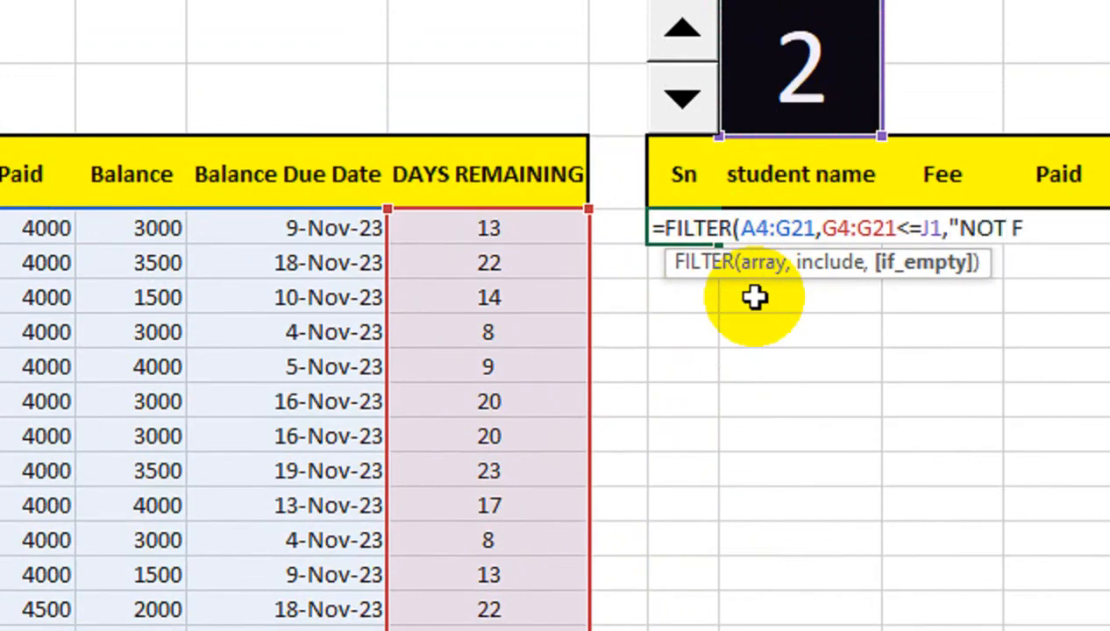
type("OUND\")")
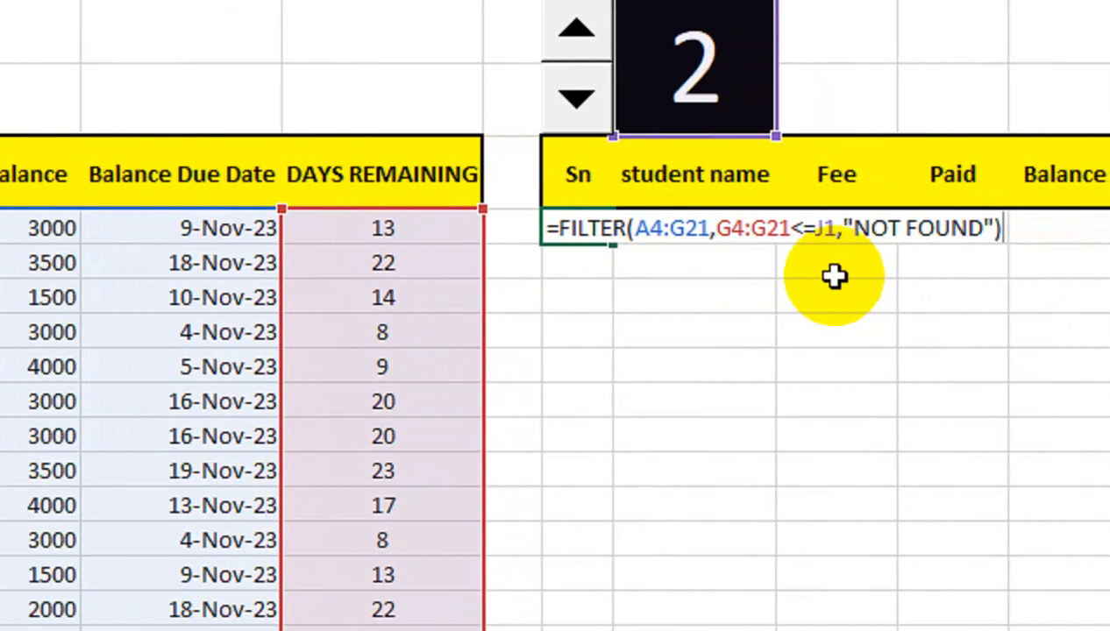
key("Return")
Raise the value in J1 to 10 with the spin button to test the filtered list.
left_click(577, 91)
left_click(577, 91)
left_click(577, 91)
left_click(577, 90)
left_click(577, 90)
left_click(577, 91)
left_click(577, 90)
left_click(577, 162)
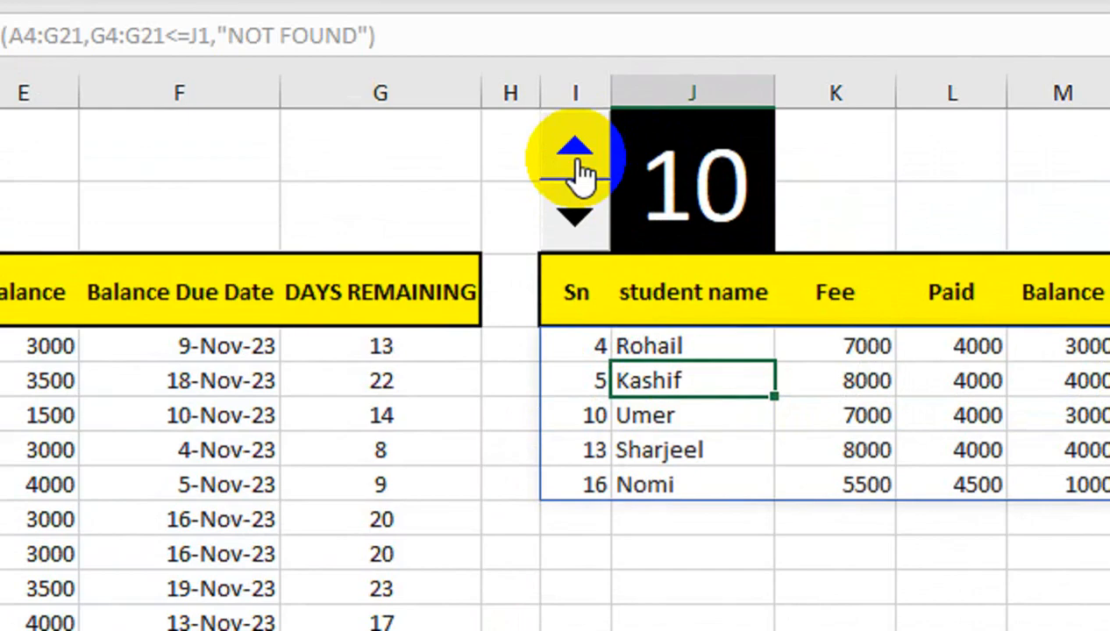